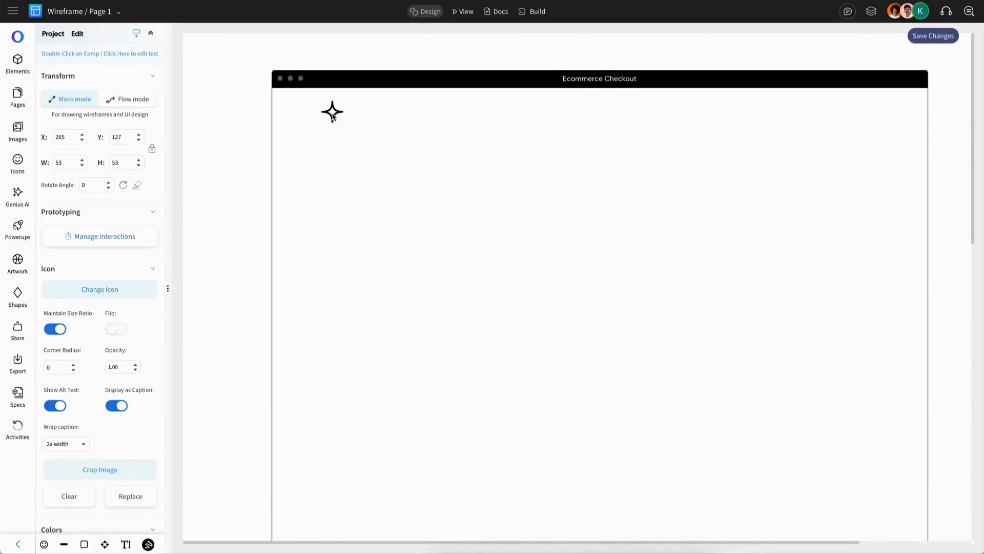
Step: Search the elements for "menu" and place a horizontal menu bar on the page below the star logo
click(332, 114)
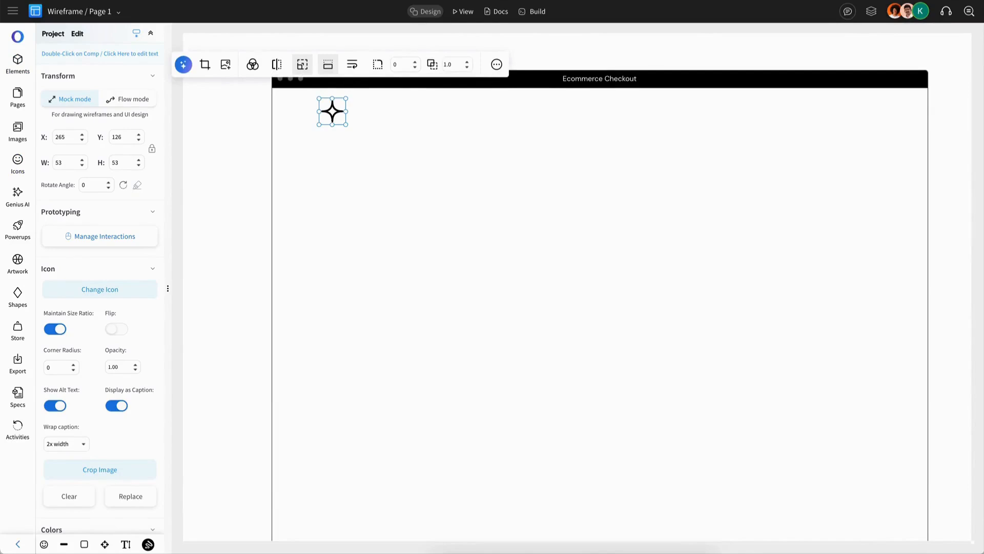
click(17, 61)
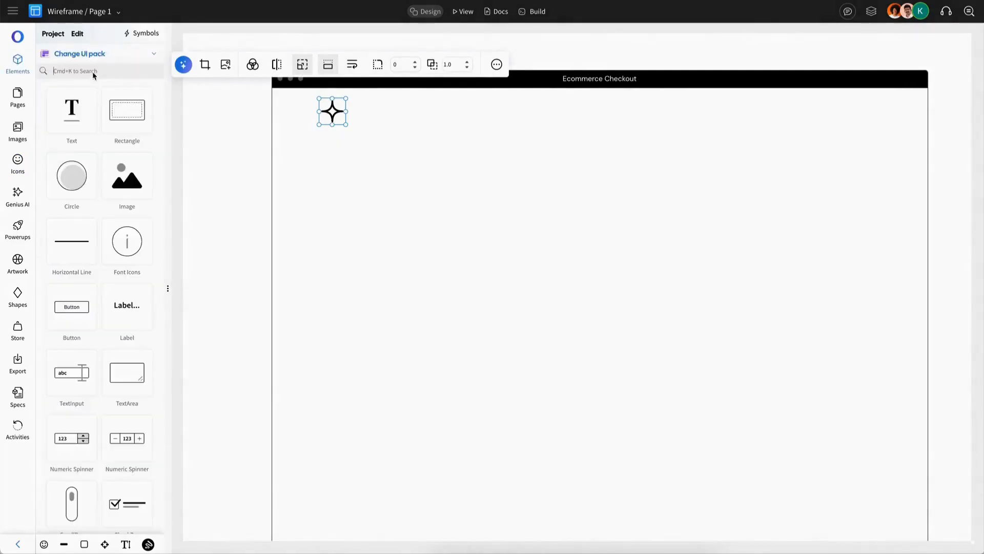
click(93, 72)
text(menu)
drag(71, 110, 527, 173)
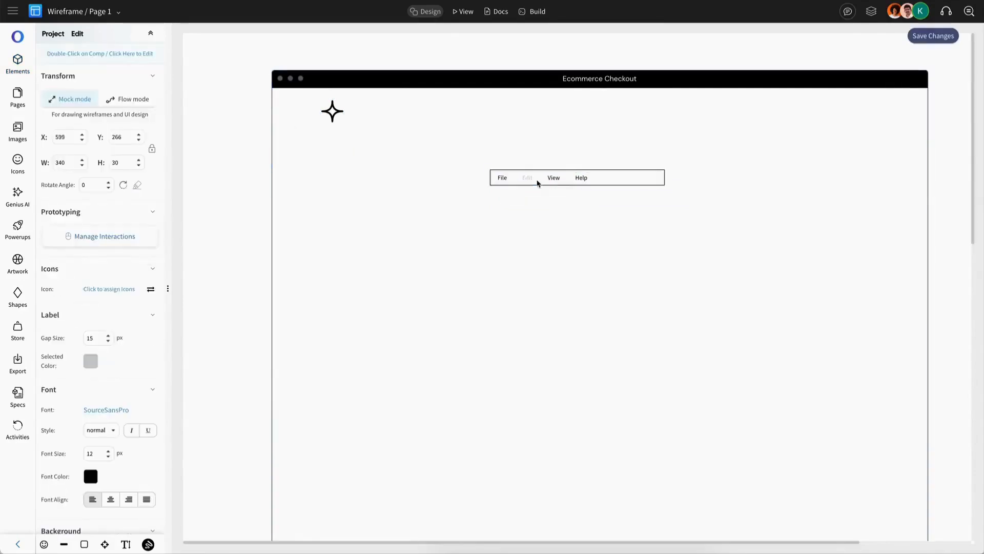
Step: Remove the menu bar's border and set its font to DM Sans at 14 px
scroll(100, 393, down, 4)
click(100, 395)
click(98, 446)
click(110, 160)
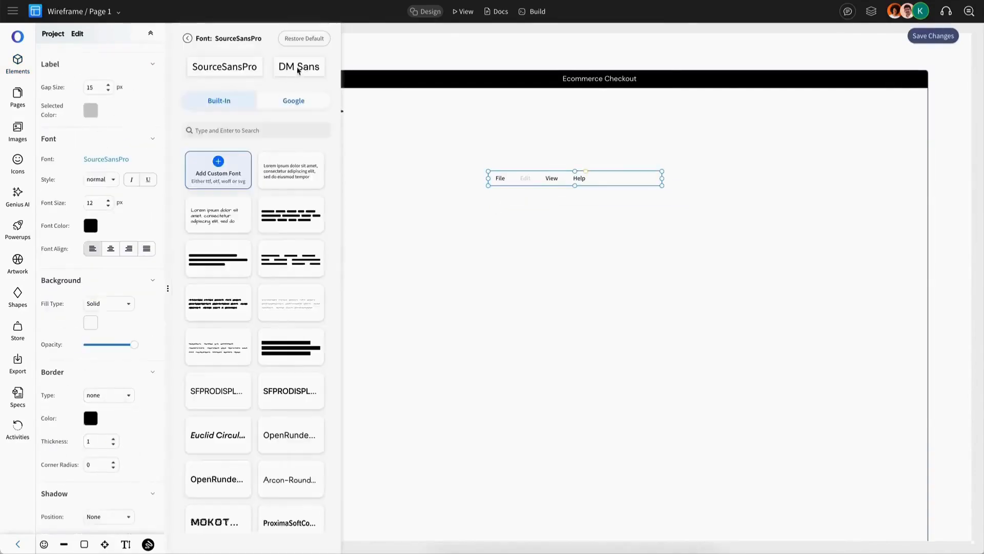
click(285, 72)
double_click(108, 201)
Step: Replace the menu bar's items with Home, New Arrivals, Sale and Contact
double_click(587, 188)
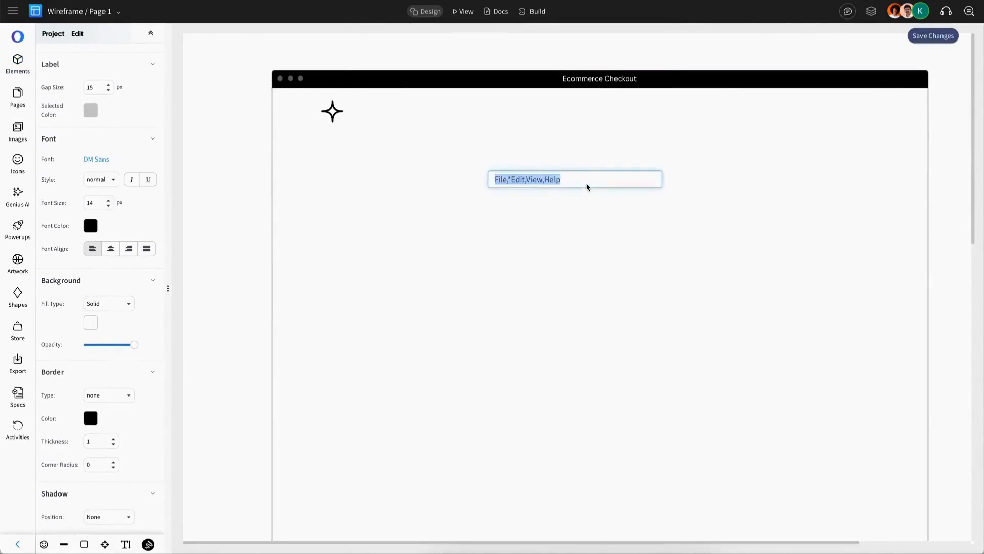
text(Home, New Arrivals,Sale,Contact)
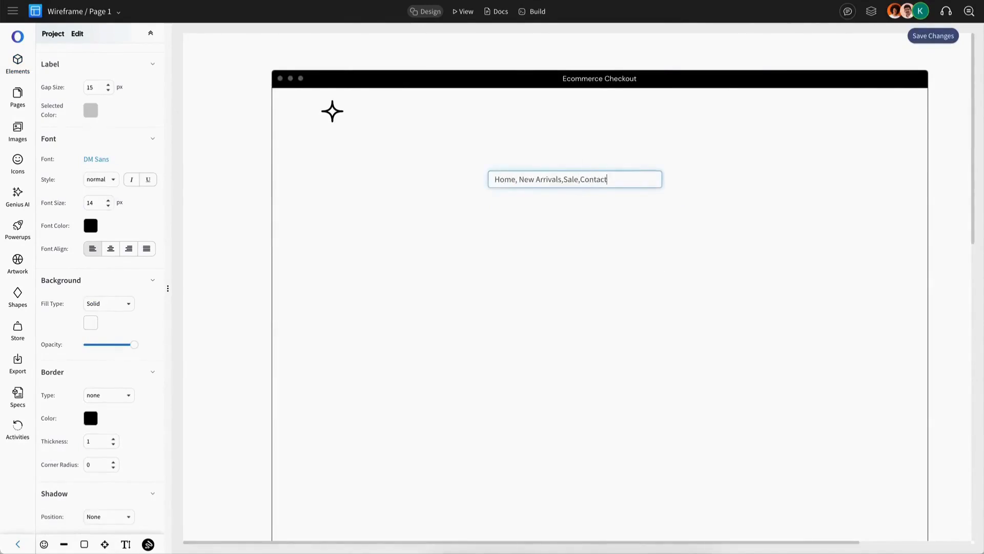
key(Return)
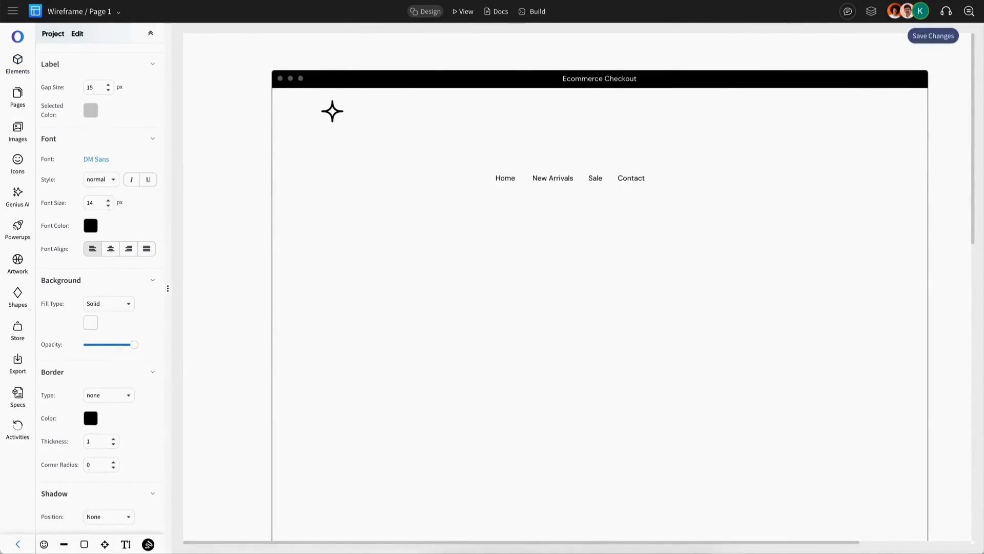
Step: Center-align the menu bar's text and move the bar up in line with the star logo
click(584, 185)
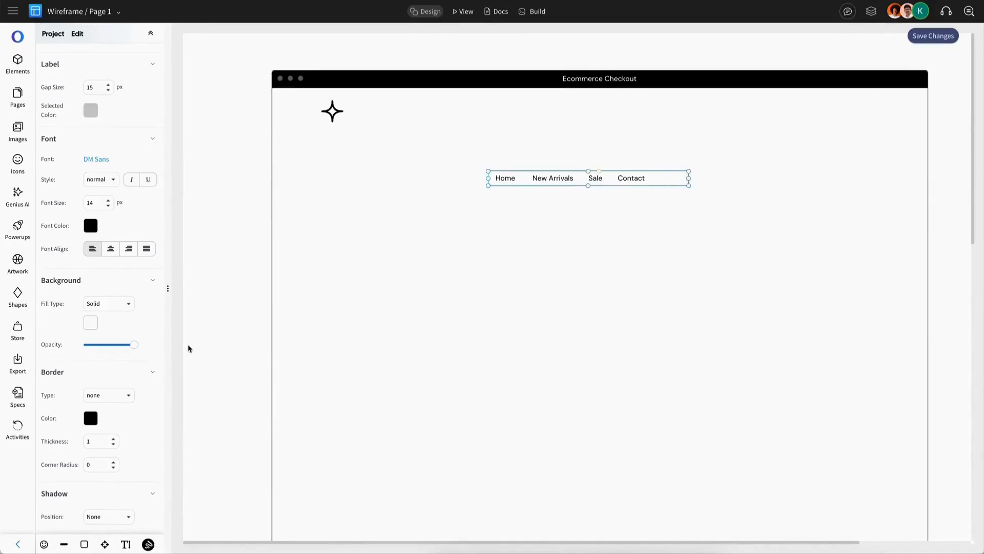
click(110, 248)
drag(578, 184, 571, 118)
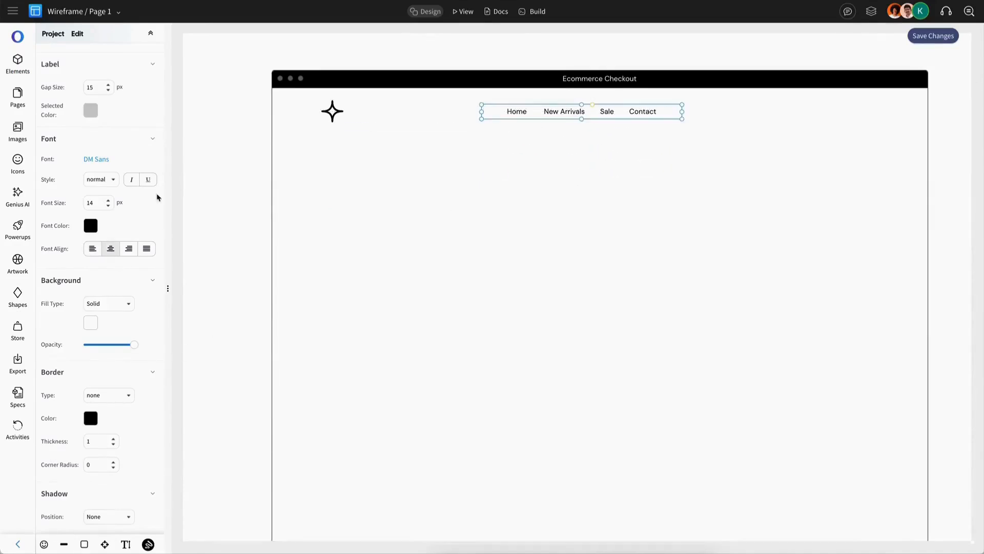
Step: Set the menu bar's text to 16 px with style 500 and fine-tune the bar's position in the header
double_click(108, 200)
click(93, 225)
click(94, 225)
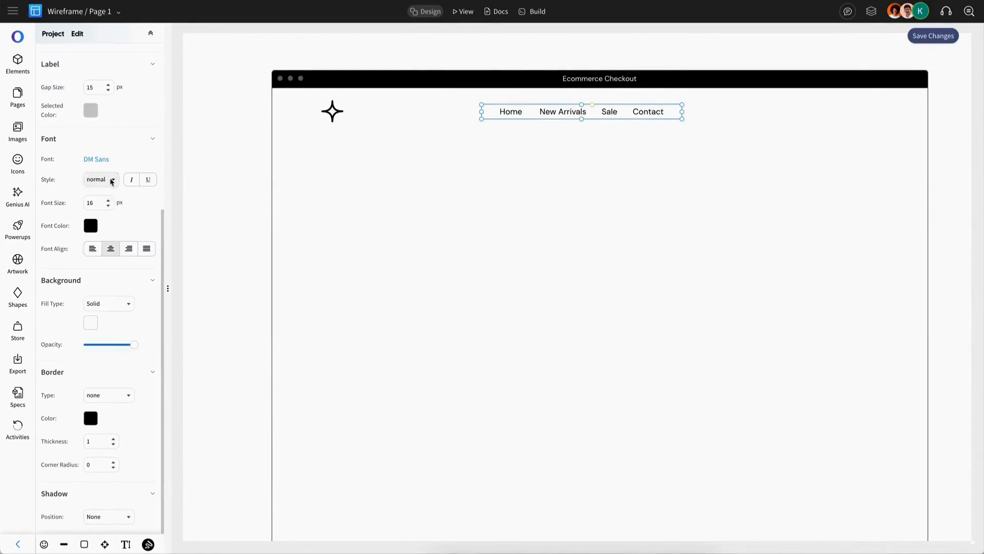
click(111, 181)
click(98, 253)
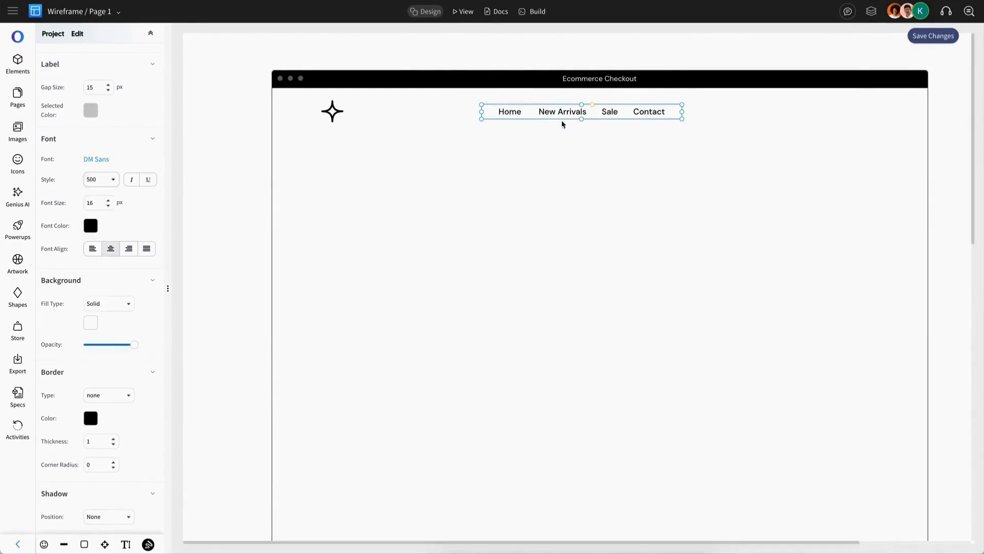
drag(610, 118, 609, 117)
Step: Search all icon packs for "bag" and place an Iconoir shopping bag icon at the right end of the header
click(17, 163)
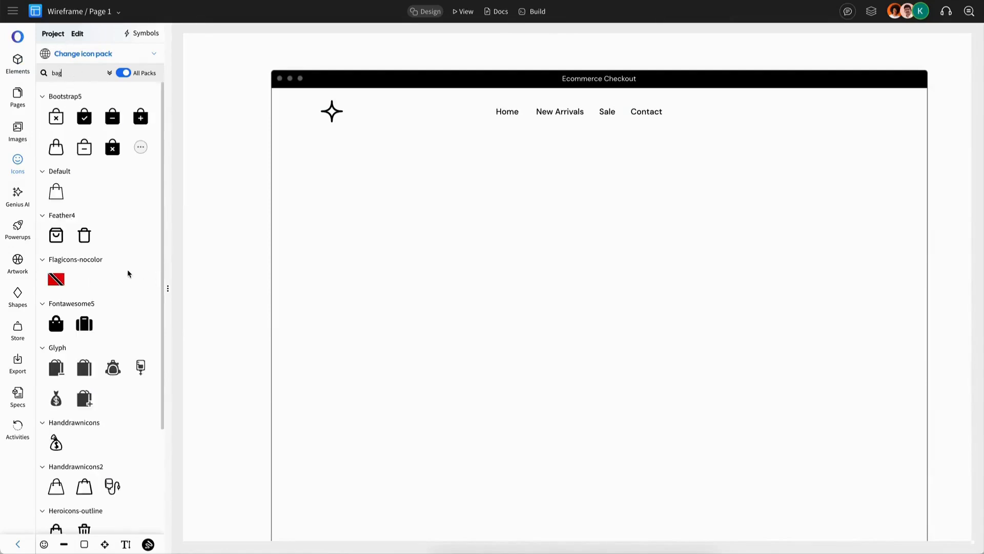
scroll(128, 273, down, 3)
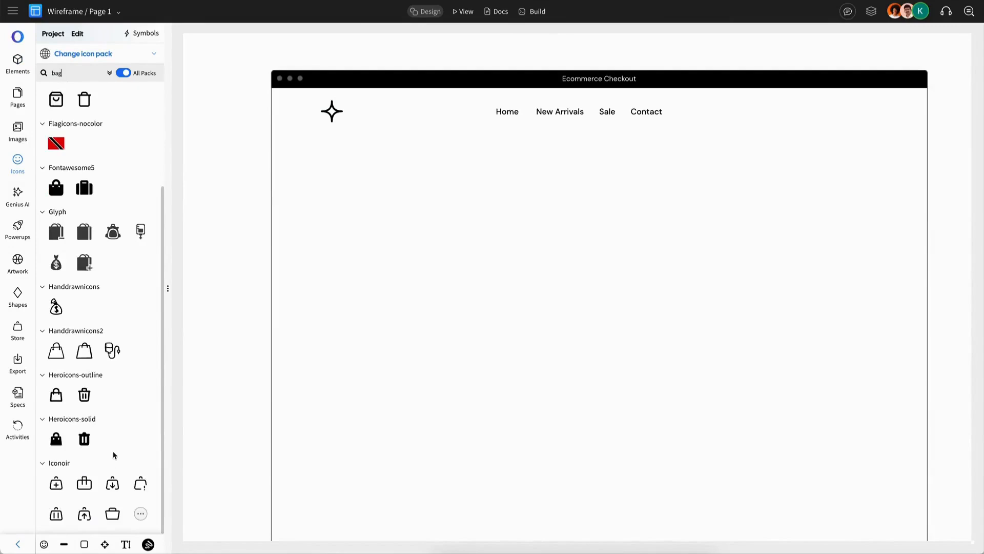
click(56, 513)
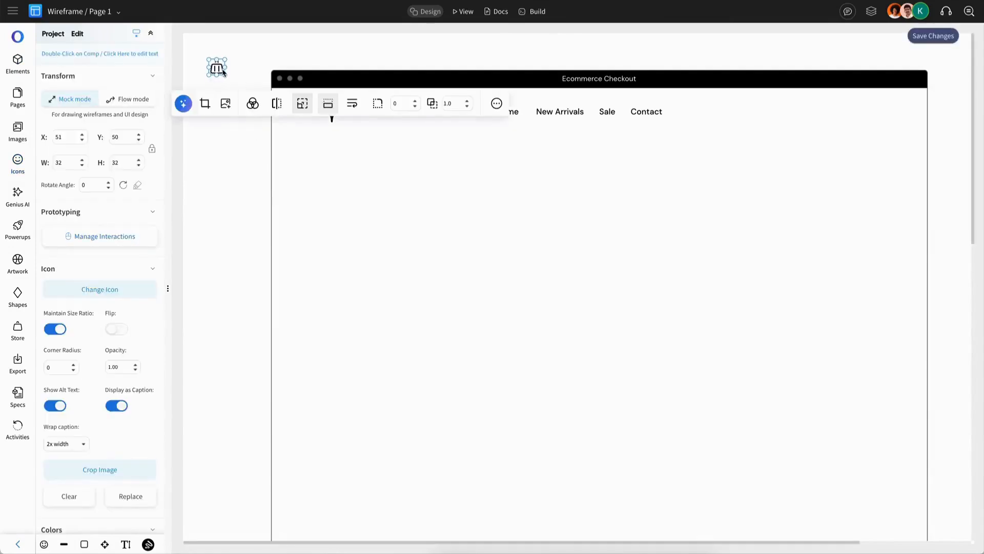
drag(223, 72, 885, 115)
Step: Duplicate the bag icon beside the original and replace the rightmost one with the Feather4 three-line menu icon
key(ctrl+c)
key(ctrl+v)
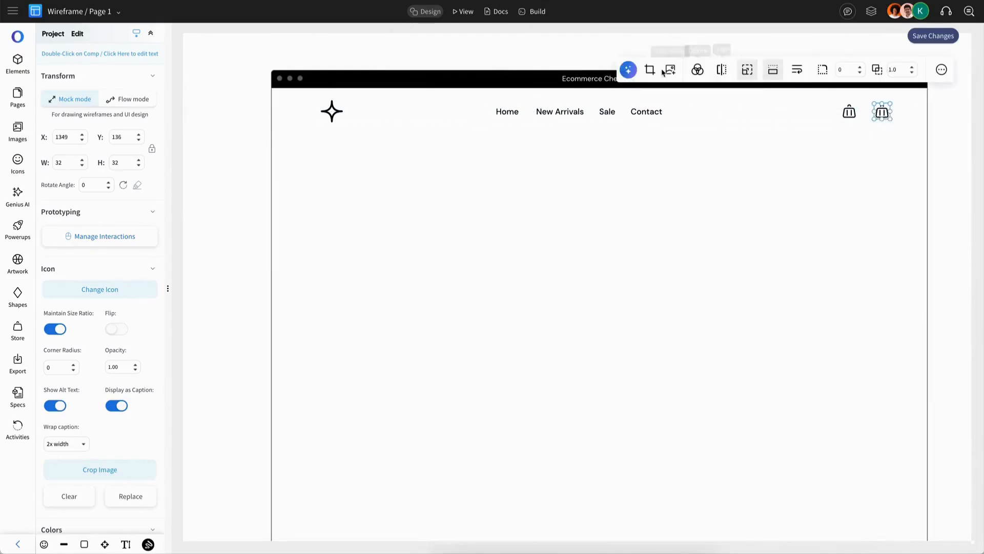
click(669, 72)
key(ctrl+a)
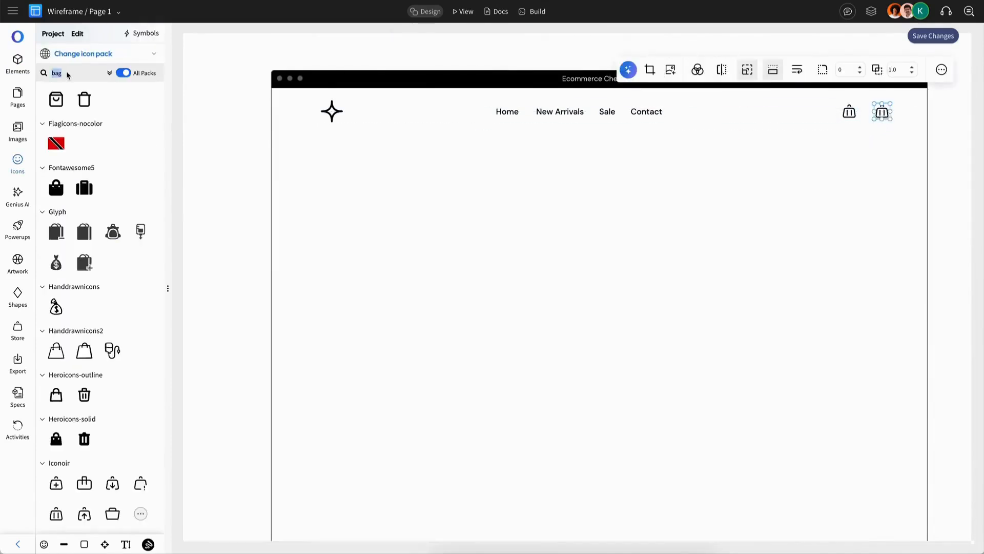
text(menu)
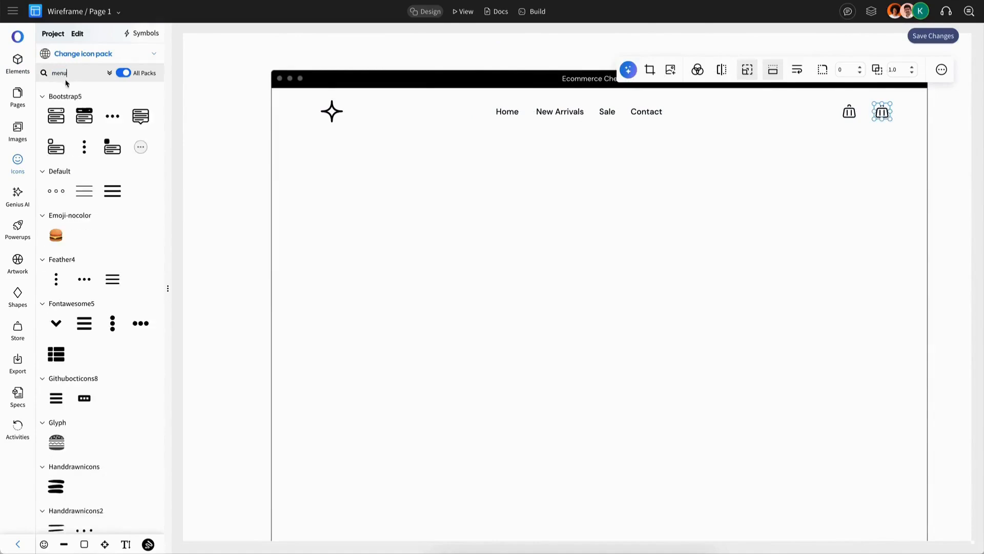
click(113, 280)
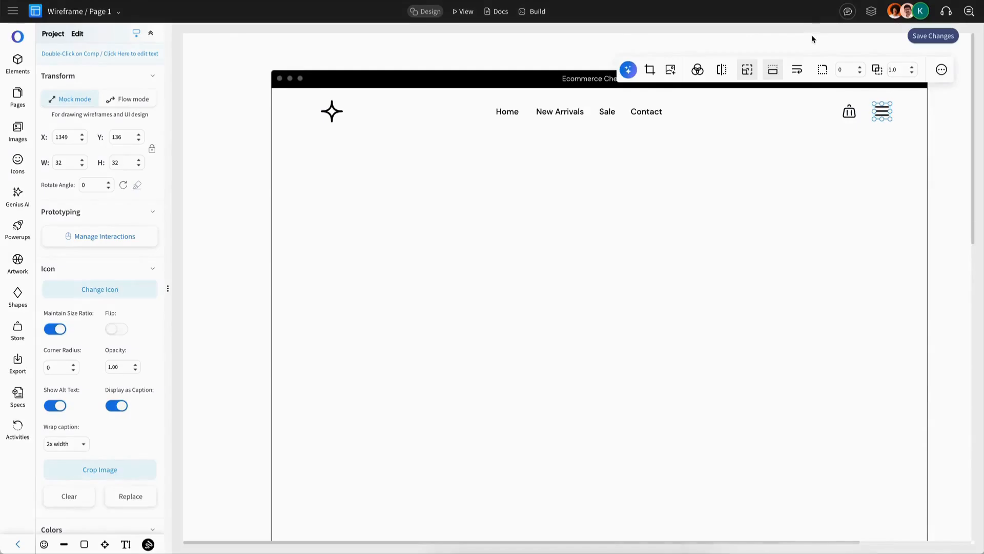
Step: Add a rectangle below the header, 1280 wide and 643 high, spanning the browser frame
click(22, 70)
drag(127, 110, 438, 202)
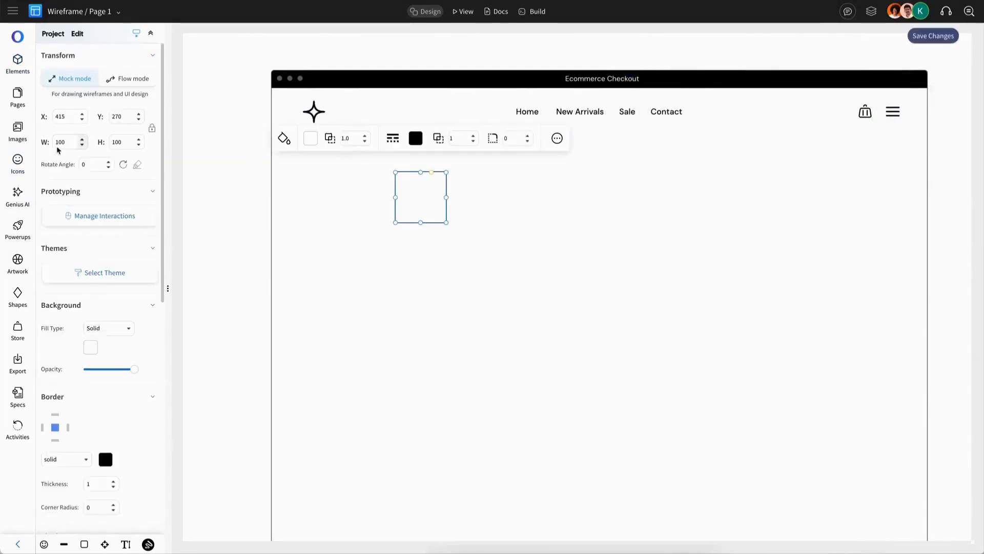
text(1280)
drag(568, 217, 446, 182)
drag(600, 188, 627, 466)
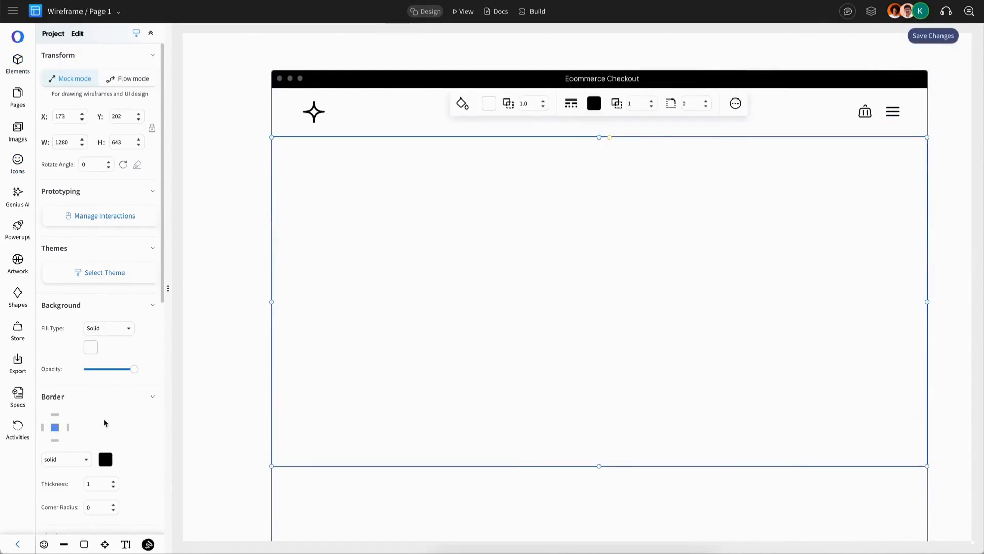
Step: Fill the large rectangle with a very light bluish gray
click(90, 347)
click(136, 473)
click(90, 347)
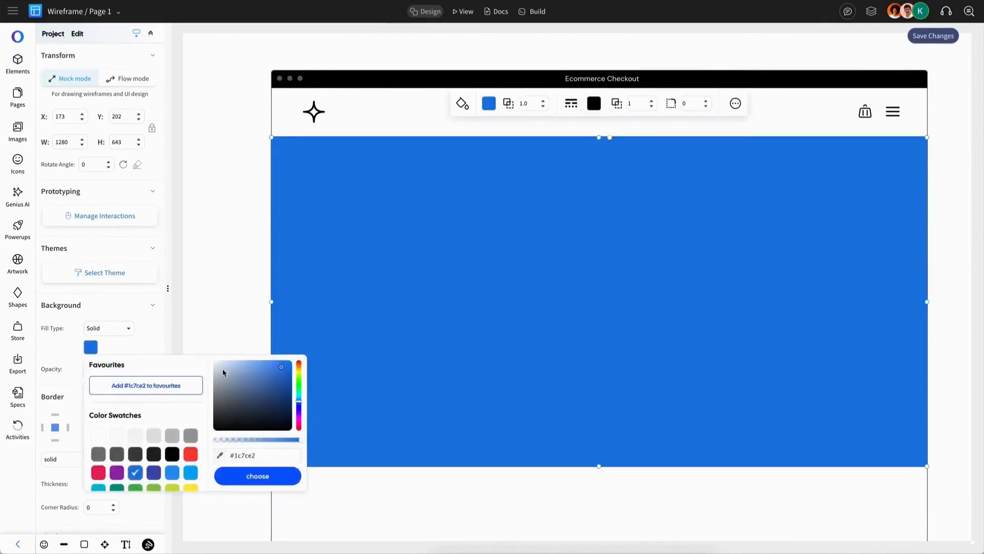
click(217, 367)
drag(215, 364, 216, 365)
click(278, 473)
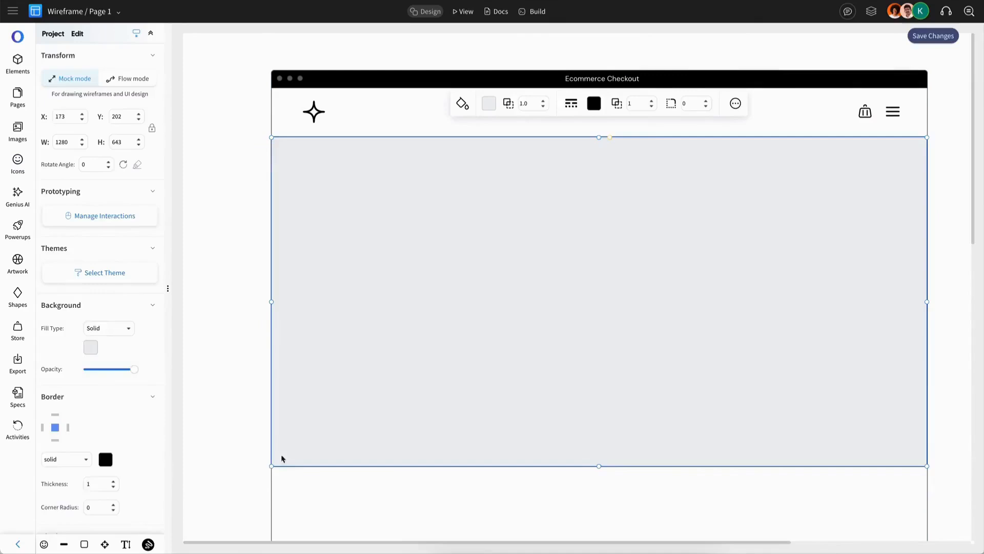
Step: Remove the large rectangle's border, set its width to 1279 and nudge it to fit inside the browser frame
click(66, 459)
click(61, 512)
key(Up)
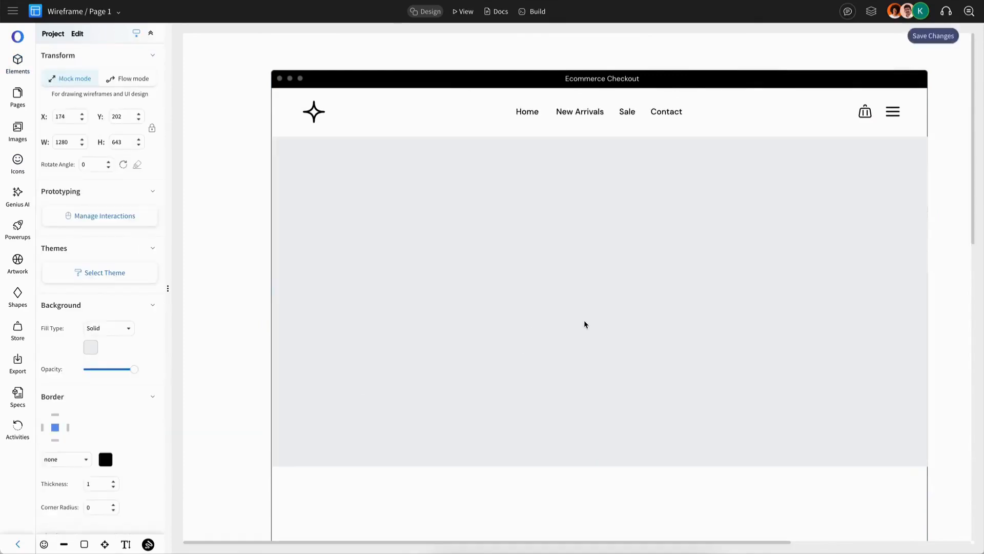
click(82, 145)
click(667, 305)
drag(667, 306, 666, 306)
Step: Adjust the large rectangle's fill to a light blue-gray shade
click(91, 348)
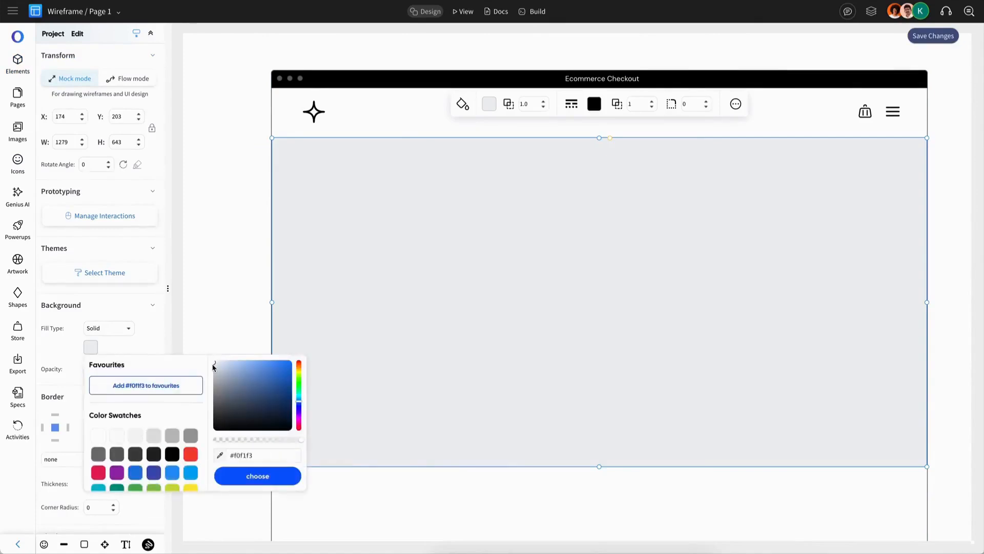
scroll(161, 334, down, 8)
click(349, 307)
click(350, 299)
scroll(101, 321, up, 8)
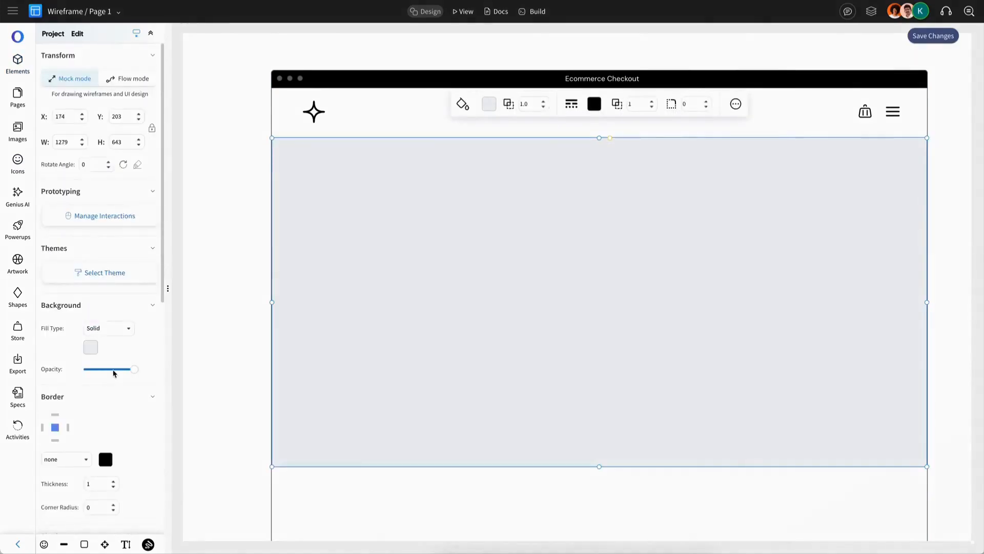
click(775, 329)
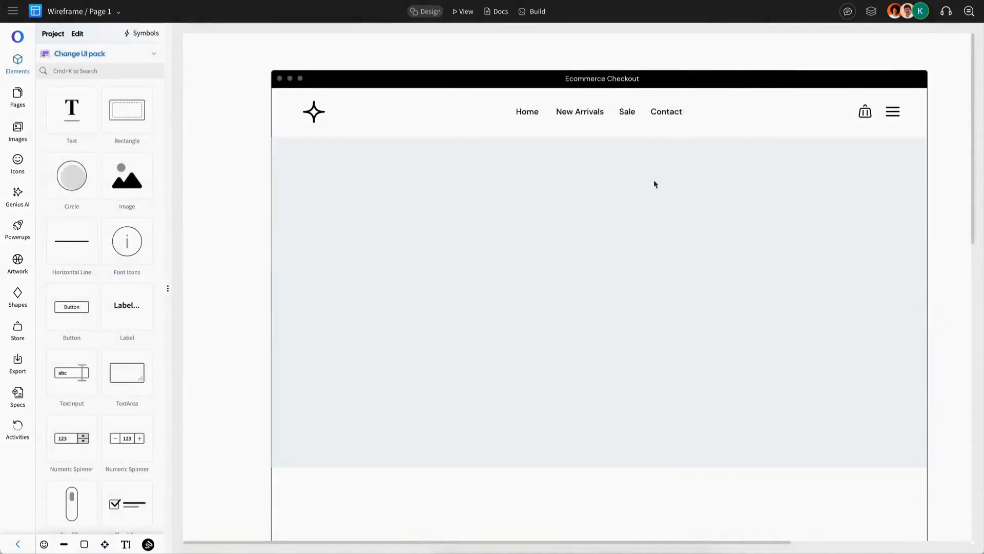
Step: Add a text element reading "Delivery Information" in the upper-left area of the shaded section
drag(83, 112, 357, 179)
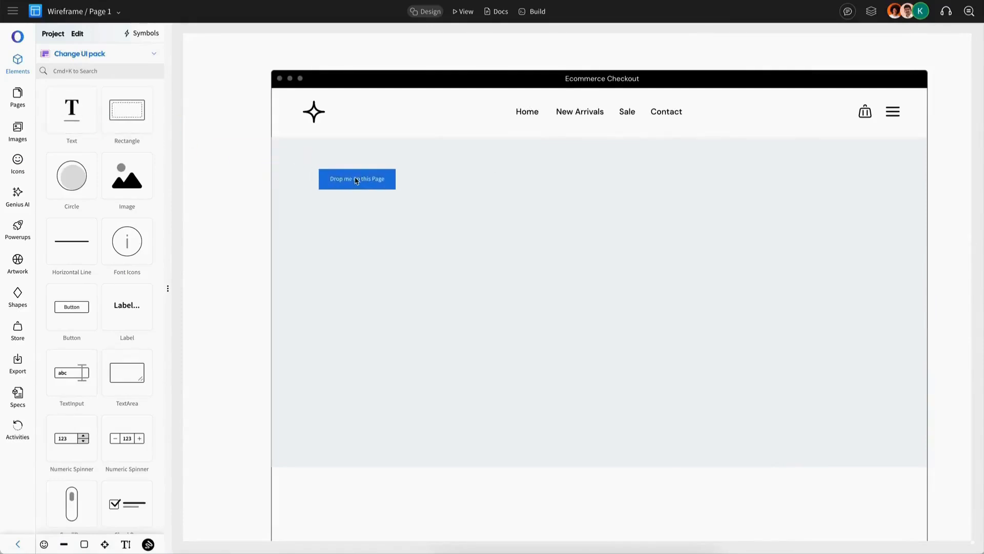
drag(357, 179, 366, 180)
text(Delivery Informat)
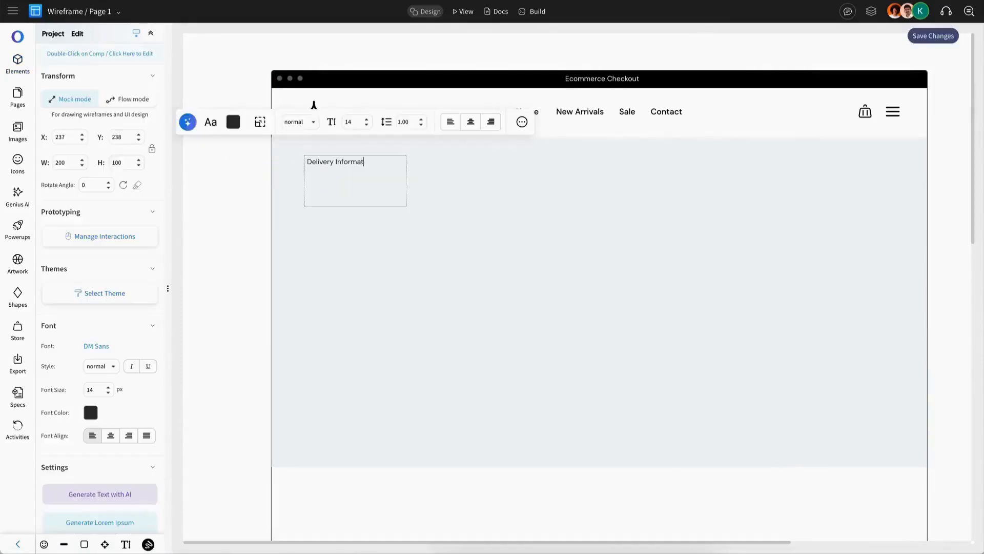
text(ion)
click(360, 185)
Step: Make the Delivery Information heading black with style 500 and enlarge its font
click(233, 122)
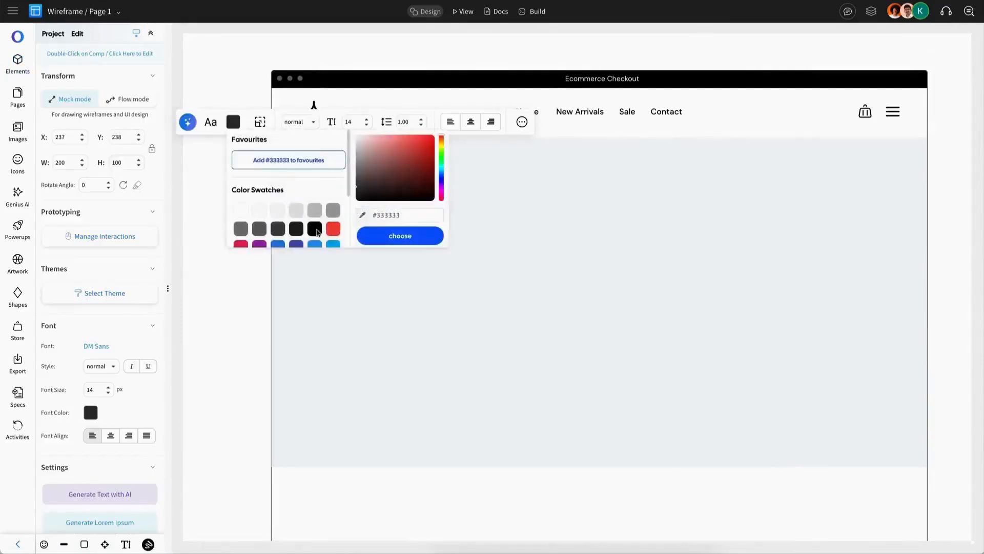
click(315, 228)
click(101, 366)
click(96, 455)
double_click(107, 387)
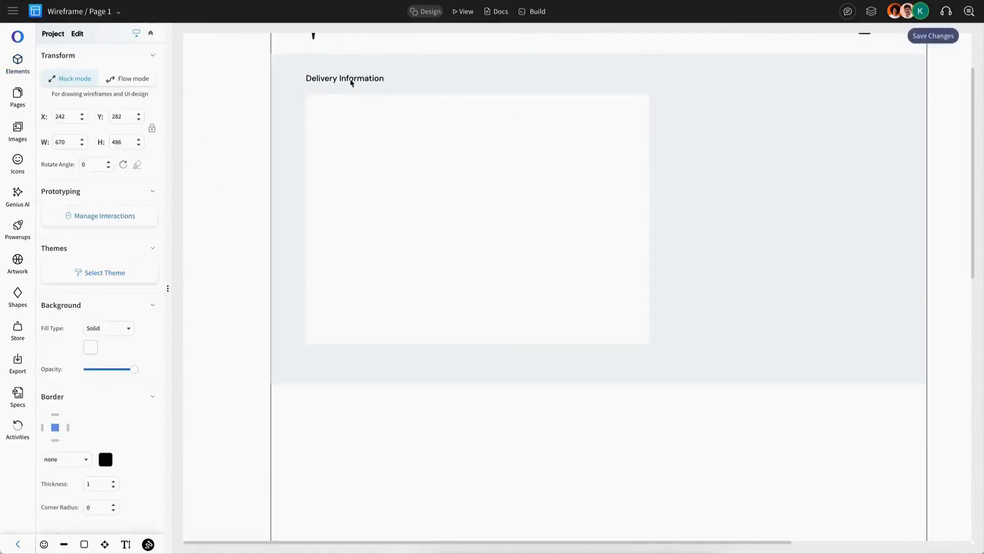
Step: Copy the Delivery Information heading into the white box and change the copy's text to "Name"
click(352, 79)
key(ctrl+c)
key(ctrl+v)
double_click(378, 107)
text(Name)
key(Escape)
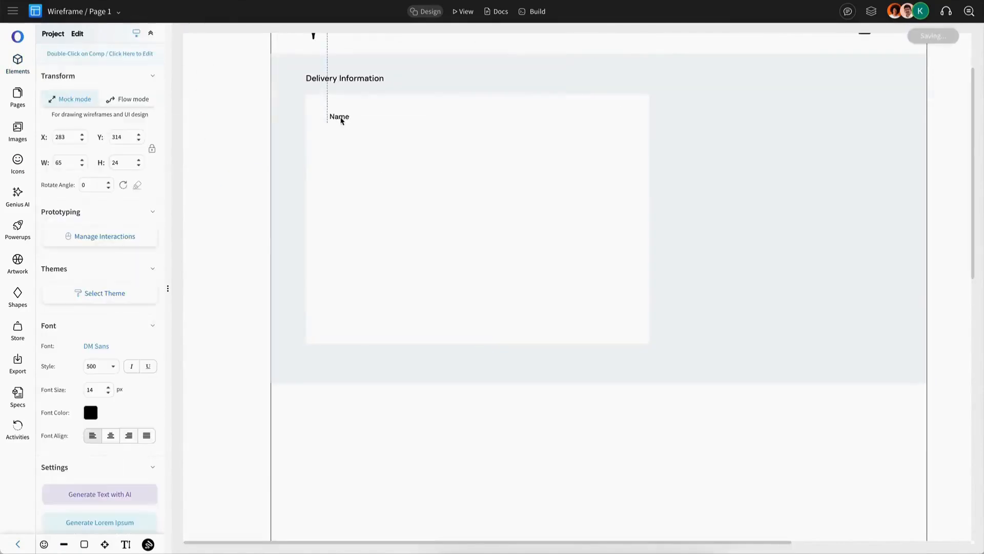
Step: Add a 260 by 40 text input below the Name label and nudge it up closer to the label
drag(72, 372, 381, 153)
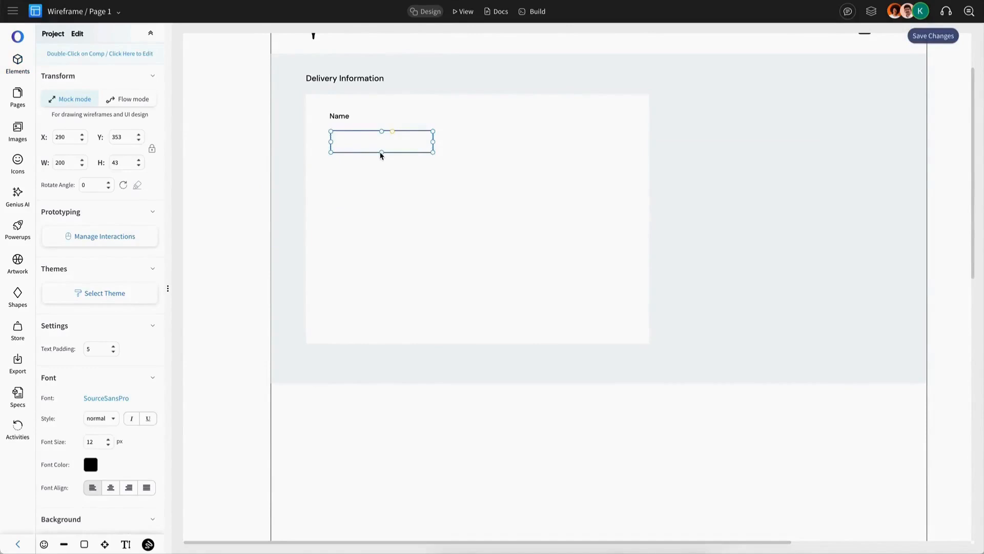
click(139, 165)
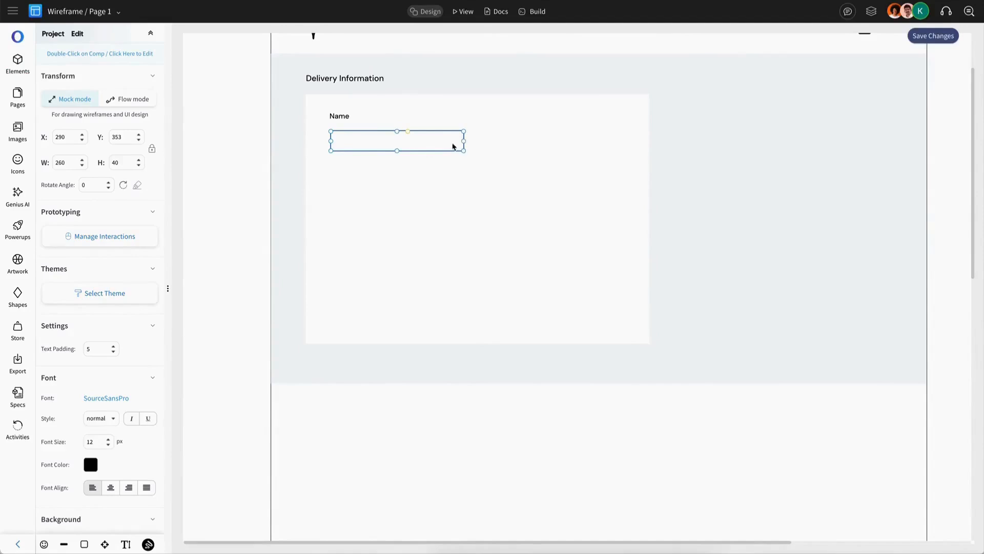
key(Up)
key(Up)
key(Up)
key(Up)
key(Up)
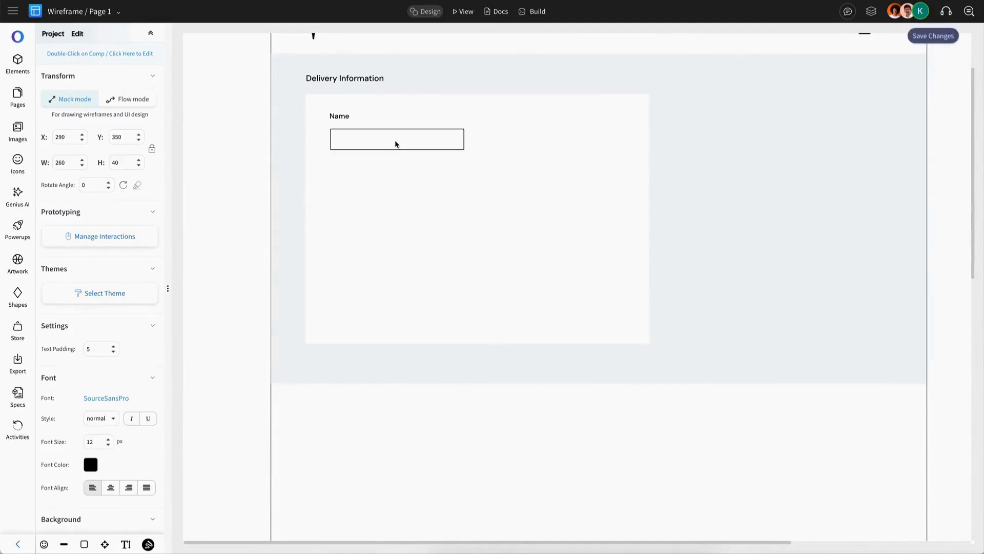
Step: Enter the placeholder "Type your name" in the Name text input and make its text light grey
double_click(396, 144)
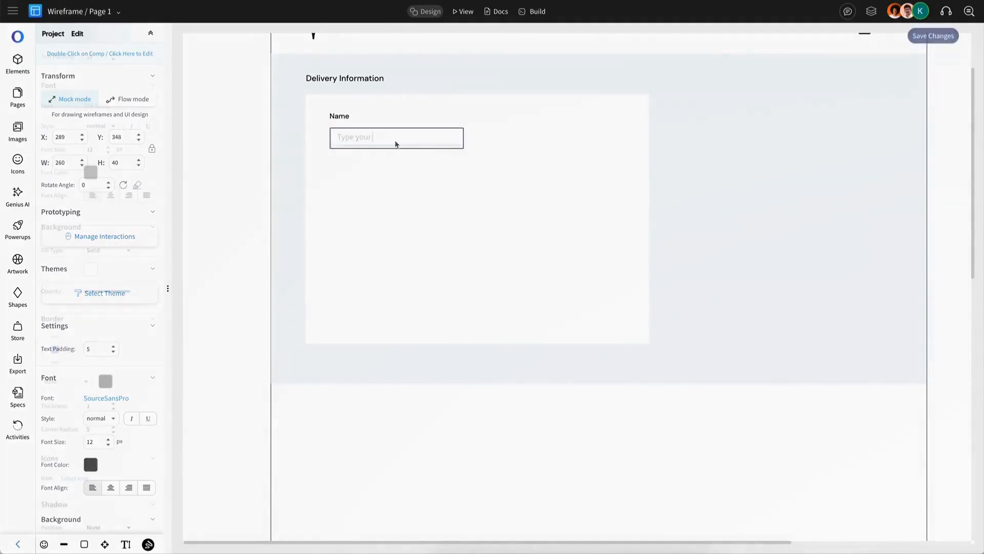
key(Escape)
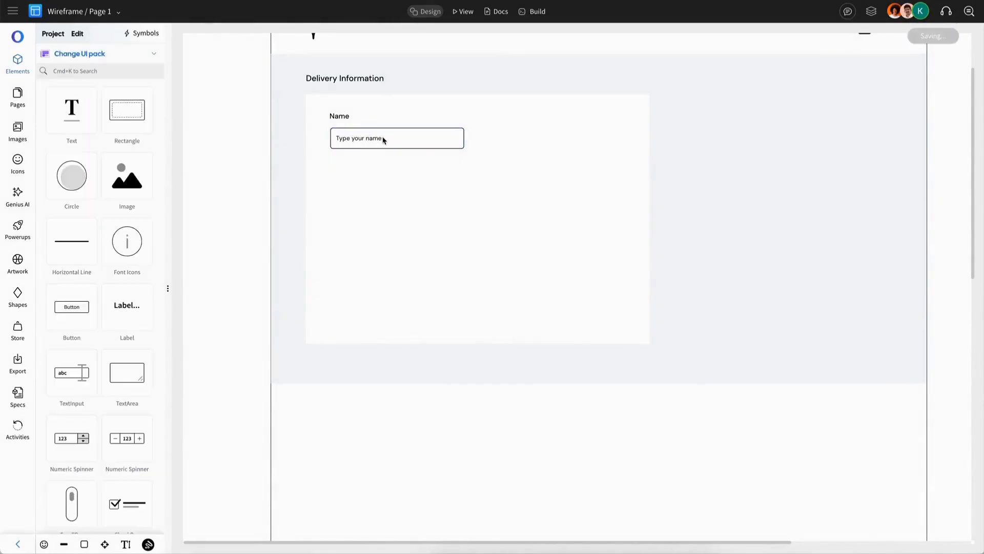
click(384, 141)
click(93, 173)
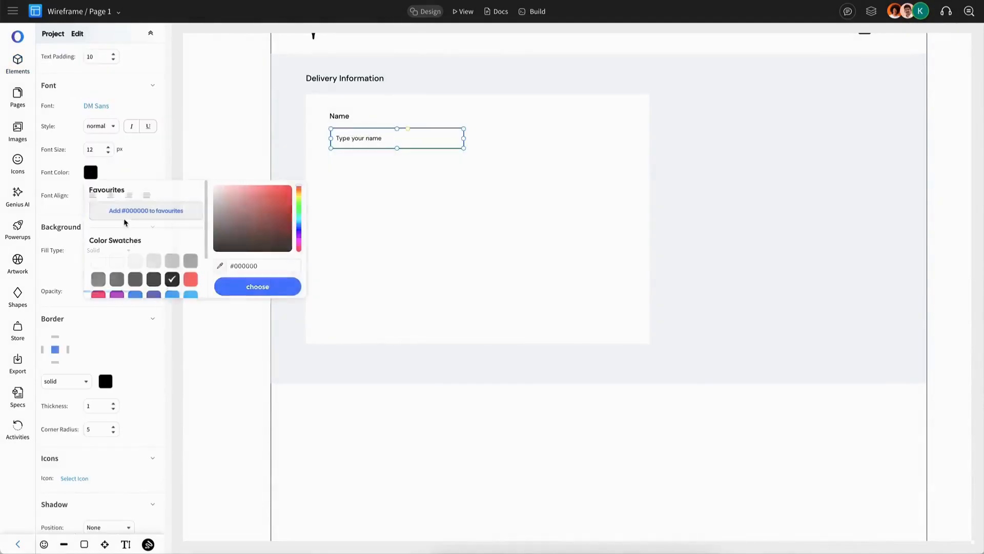
click(158, 260)
click(241, 215)
click(379, 137)
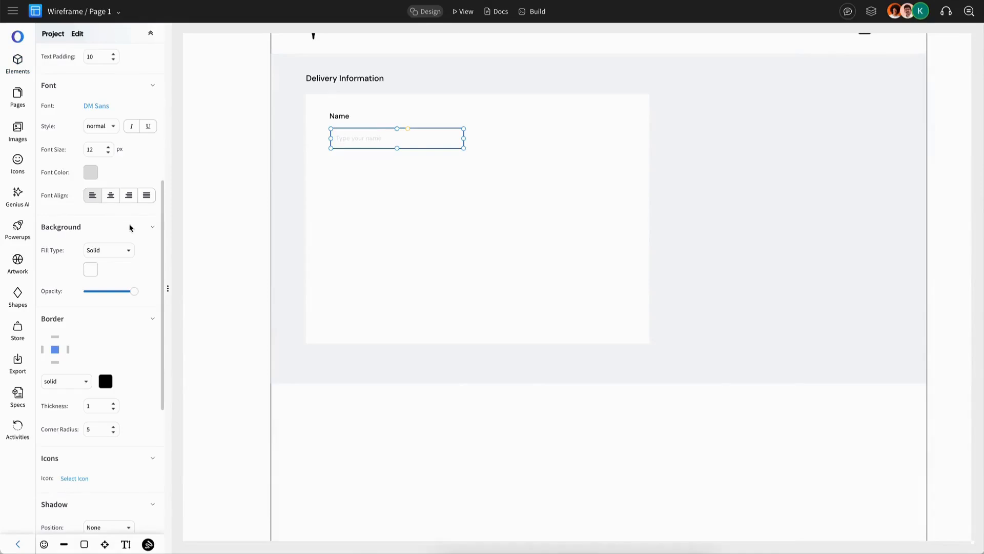
Step: Darken the Name input's placeholder text to a medium grey
click(94, 174)
click(192, 261)
click(243, 223)
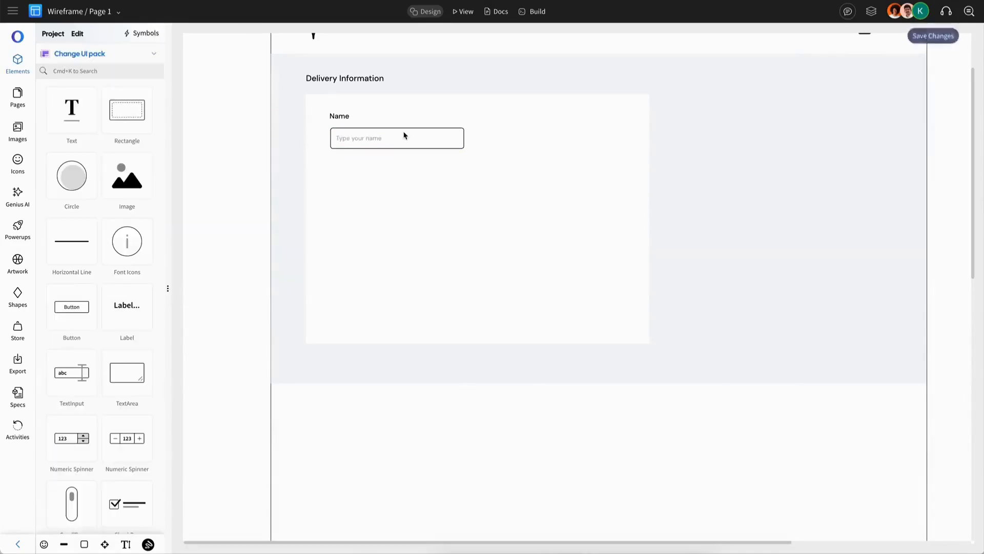
Step: Group the Name label with its text input and shift the group slightly toward the white box's upper-left corner
click(396, 140)
key(Down)
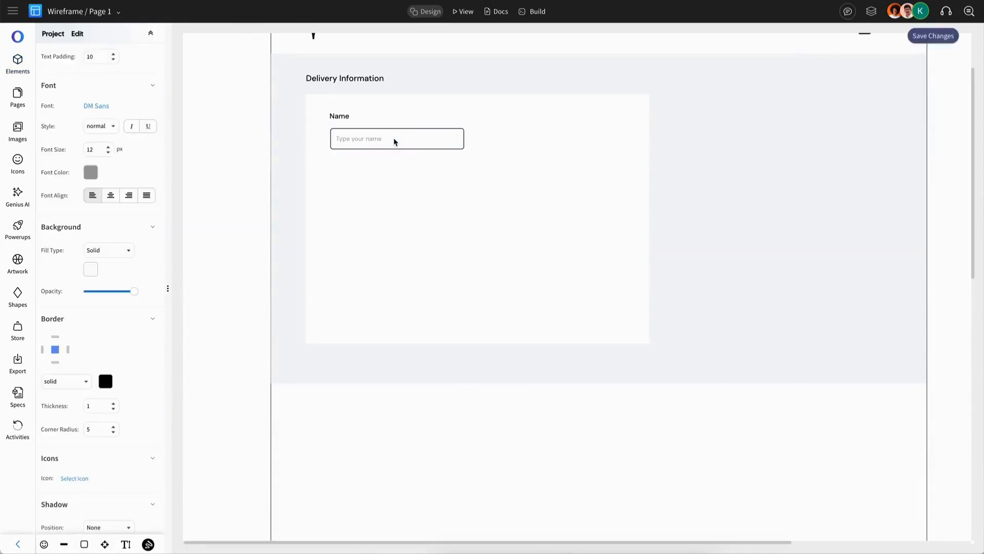
shift+click(347, 118)
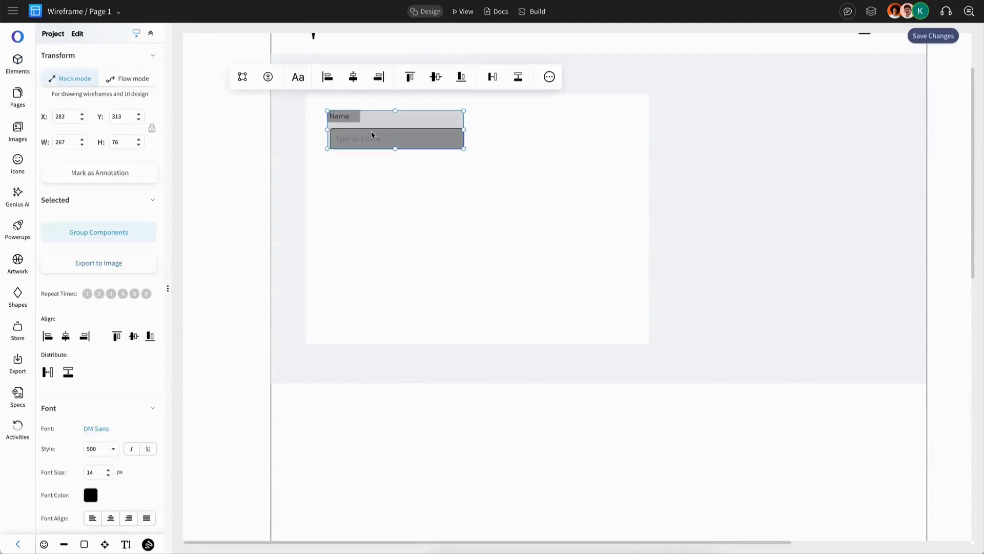
click(129, 233)
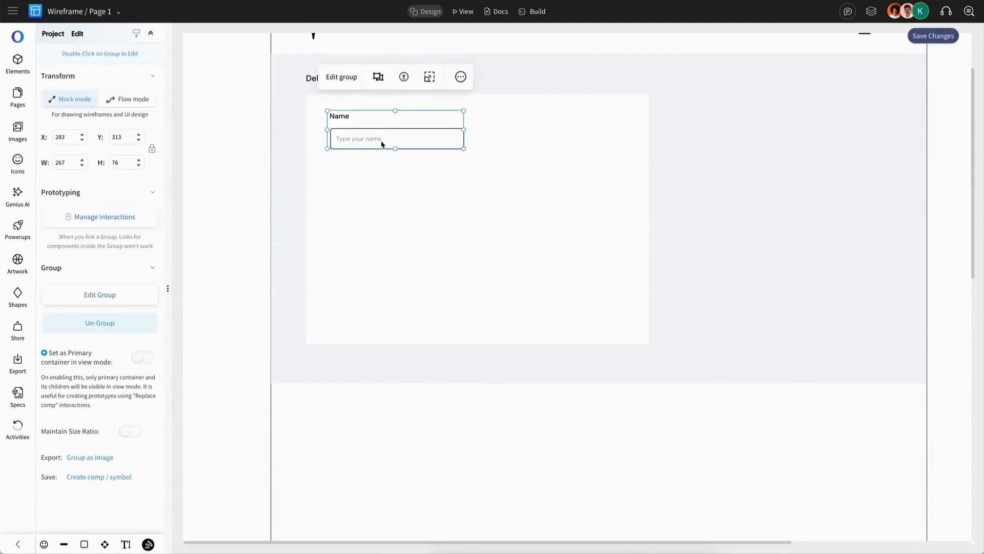
drag(378, 145, 373, 142)
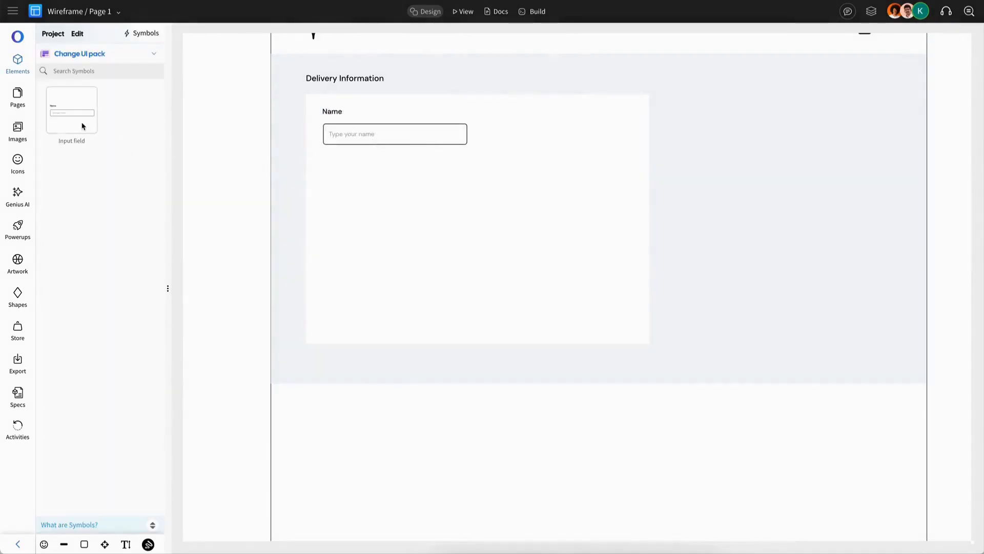
Step: Place an instance of the Input field symbol beside the Name field and change its label to "Mobile Number"
drag(80, 119, 507, 162)
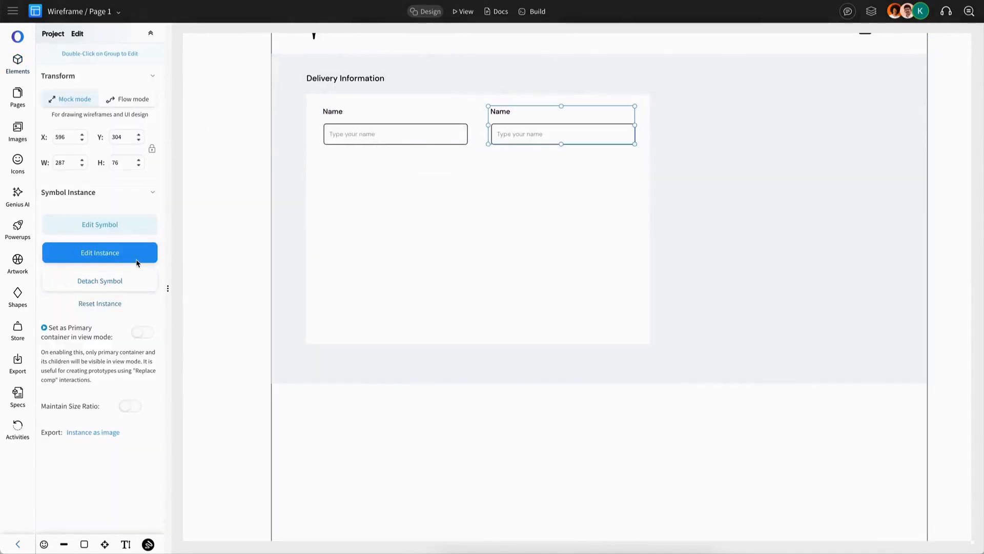
click(137, 263)
click(502, 111)
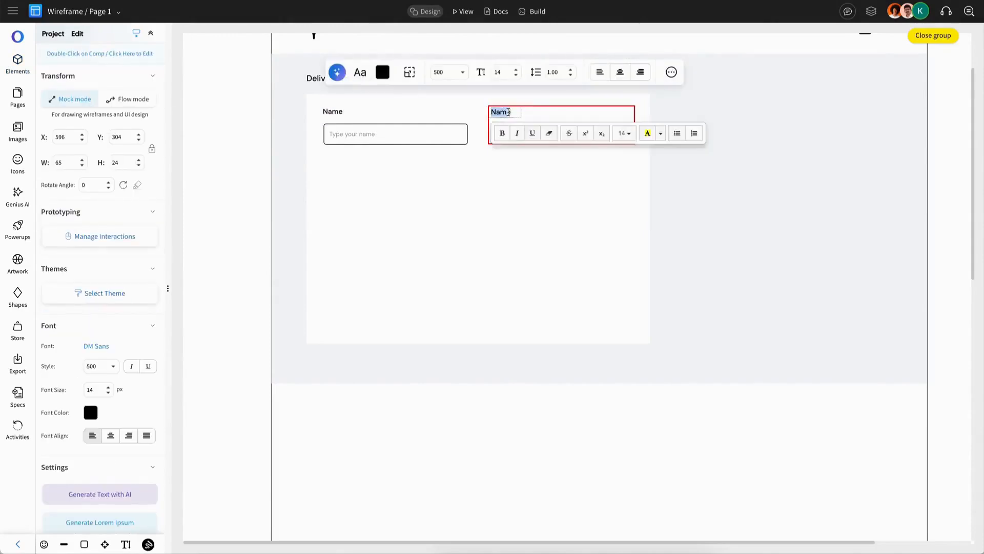
text(Mobile Number)
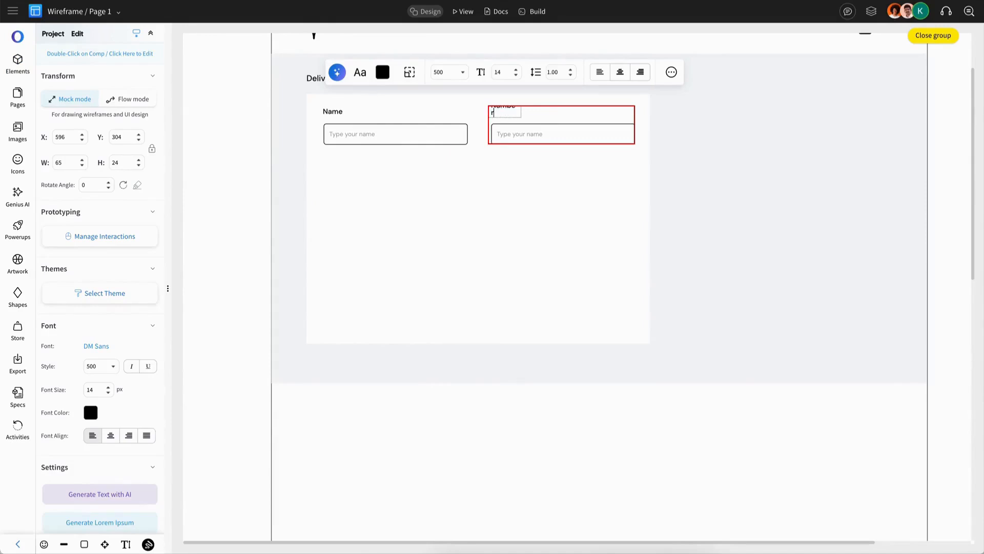
key(Escape)
Step: Widen the Mobile Number label so its text fits on one line
click(508, 113)
drag(521, 115, 551, 112)
key(Escape)
click(558, 136)
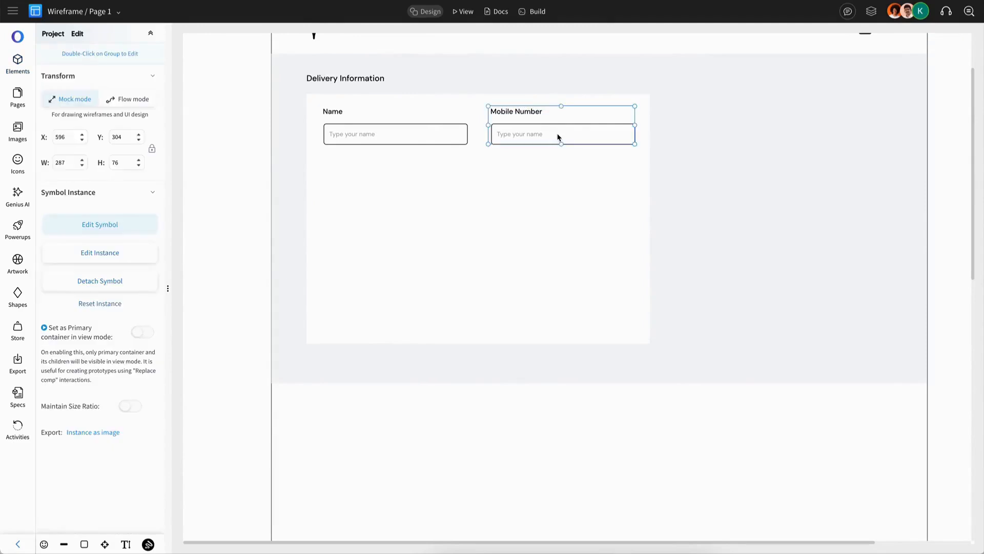
key(Escape)
Step: Change the second State field's label to "ZIP" and its placeholder to "Type your ZIP code"
click(508, 214)
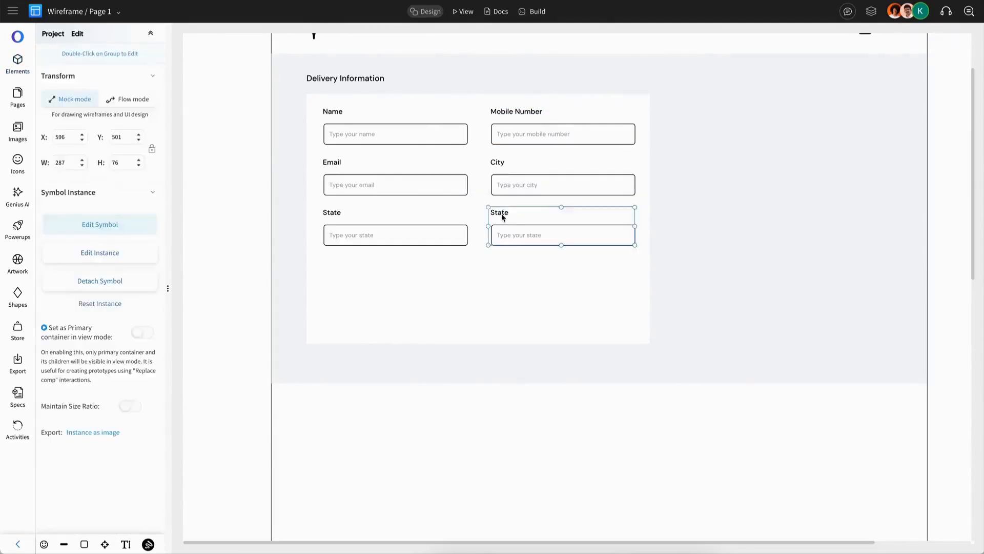
double_click(507, 214)
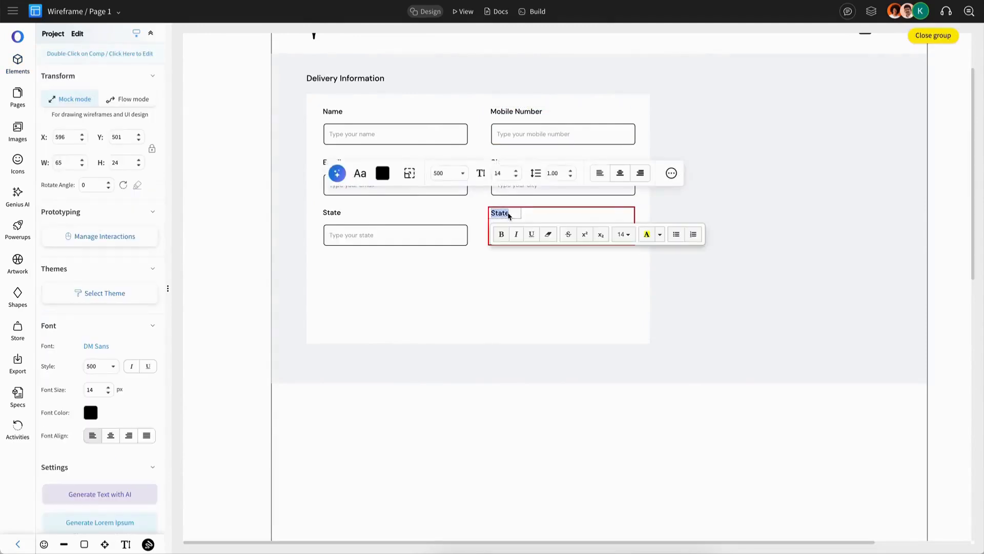
text(ZIP)
key(Escape)
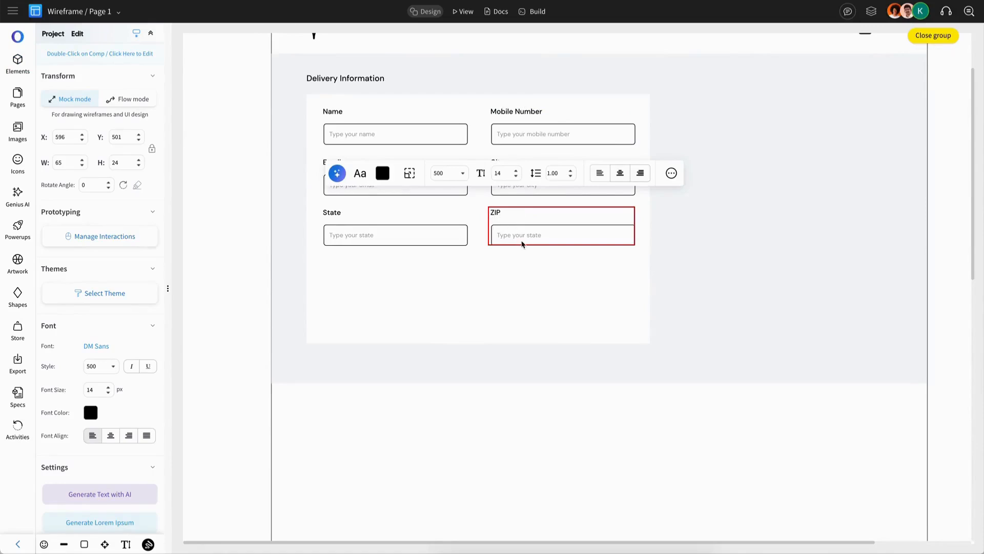
double_click(530, 241)
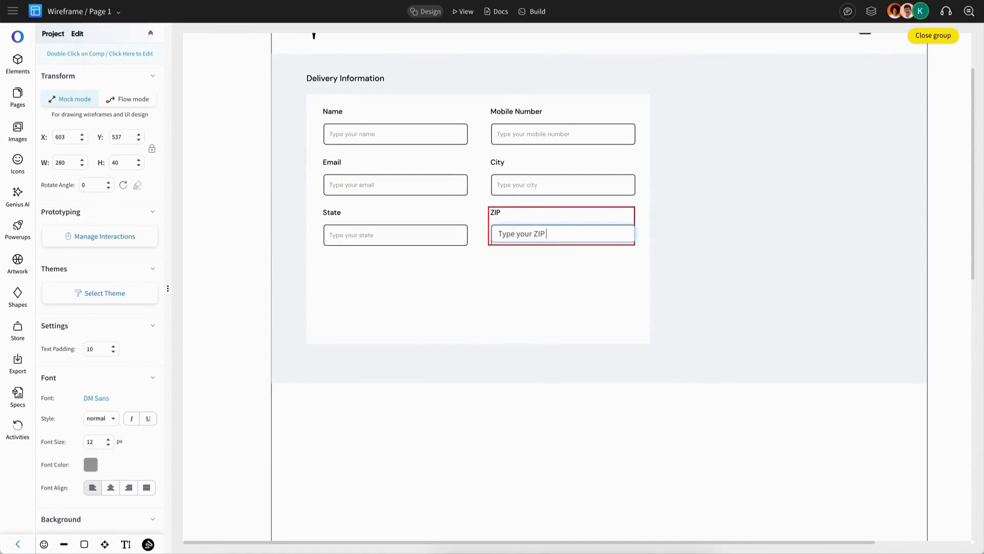
text(Type your ZIP code)
key(Escape)
key(Escape)
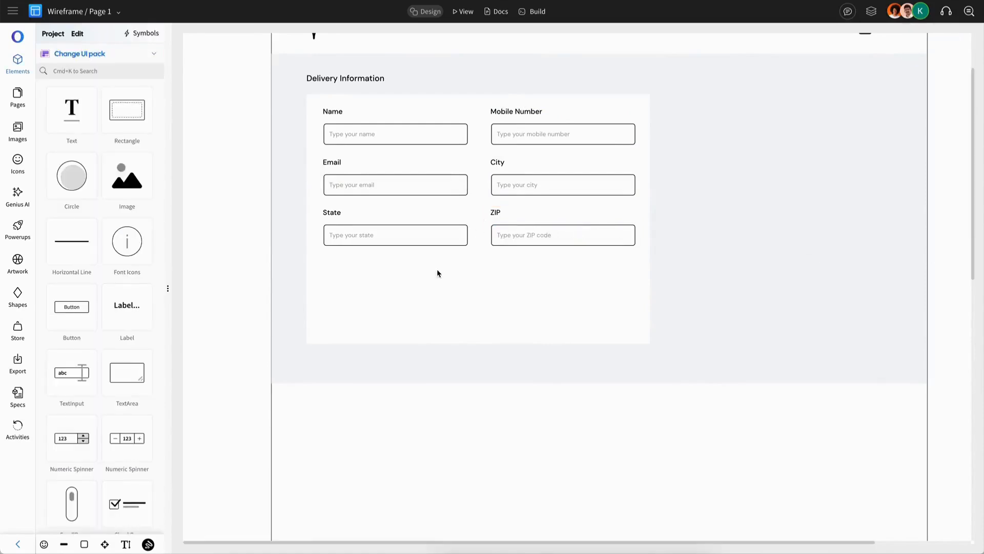
Step: Copy the Delivery Information heading below the State field and turn the copy into a size 14 label reading "Address"
click(349, 79)
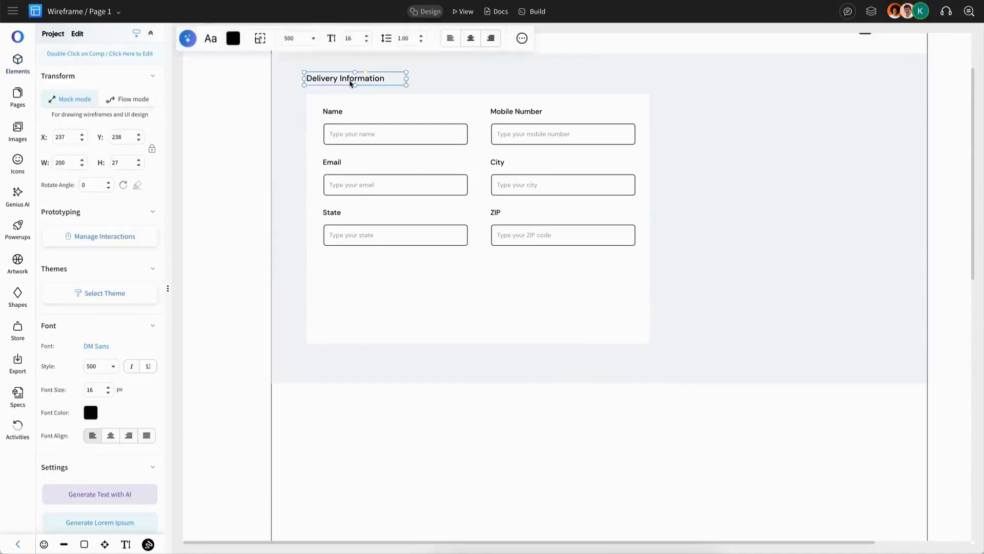
key(ctrl+c)
key(ctrl+v)
click(350, 262)
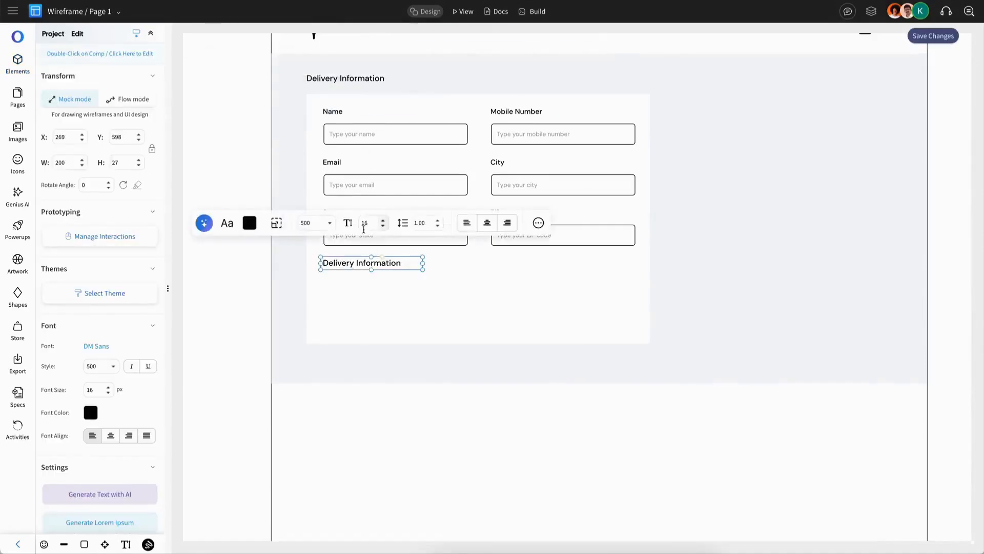
double_click(363, 272)
text(Address)
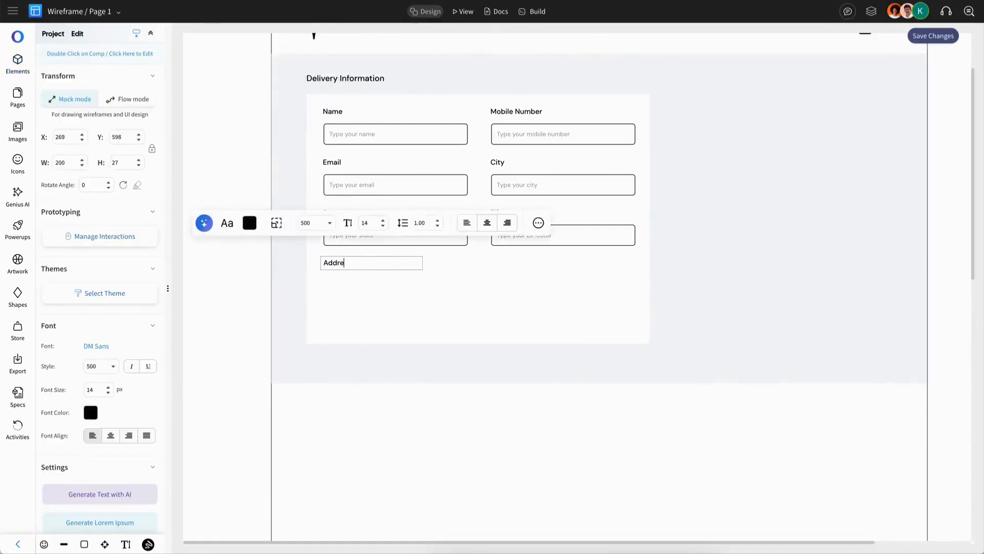
key(Escape)
key(Escape)
Step: Add a text area about 607 by 90 below the Address label, with text padding 10 and the DM Sans font
drag(124, 369, 354, 303)
drag(427, 301, 621, 301)
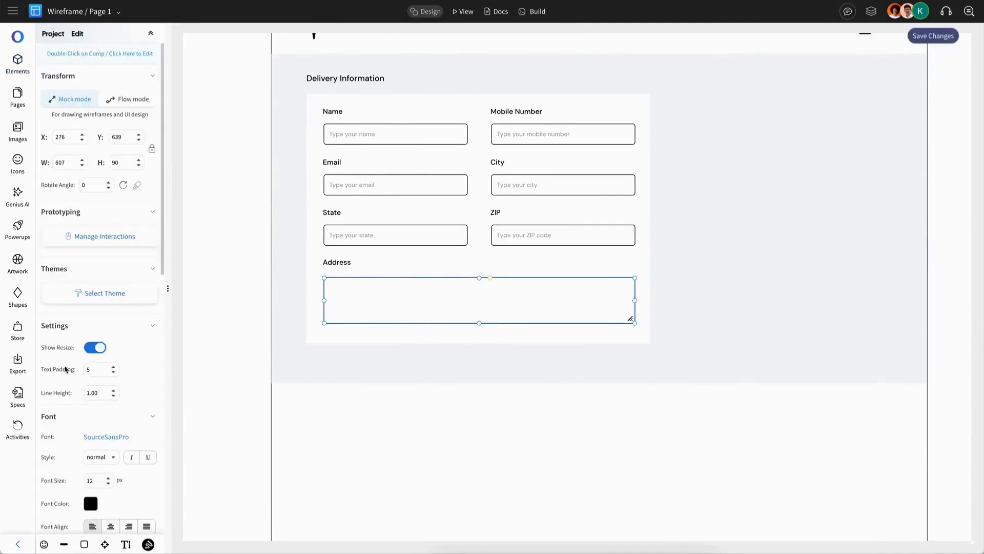
scroll(65, 369, down, 5)
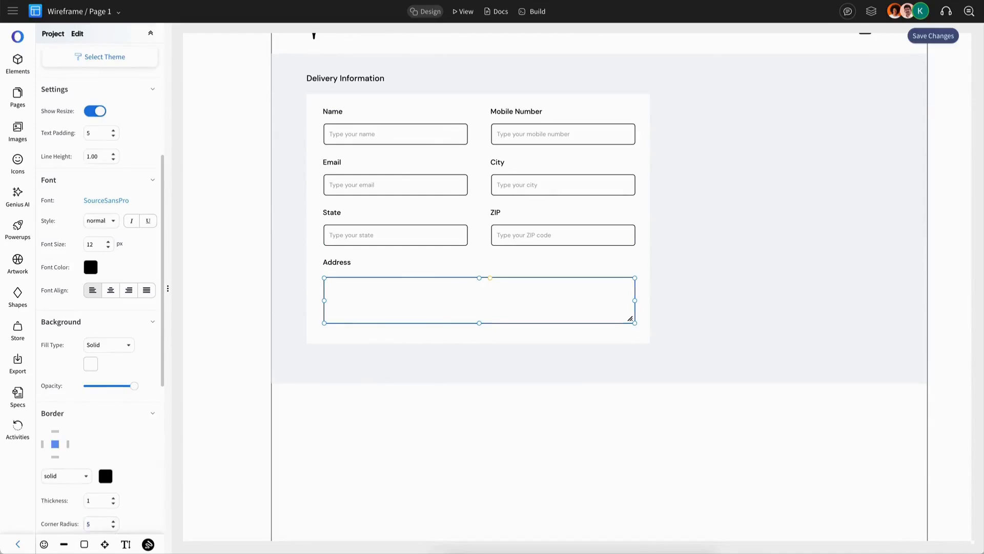
click(113, 131)
click(113, 130)
click(106, 201)
click(298, 66)
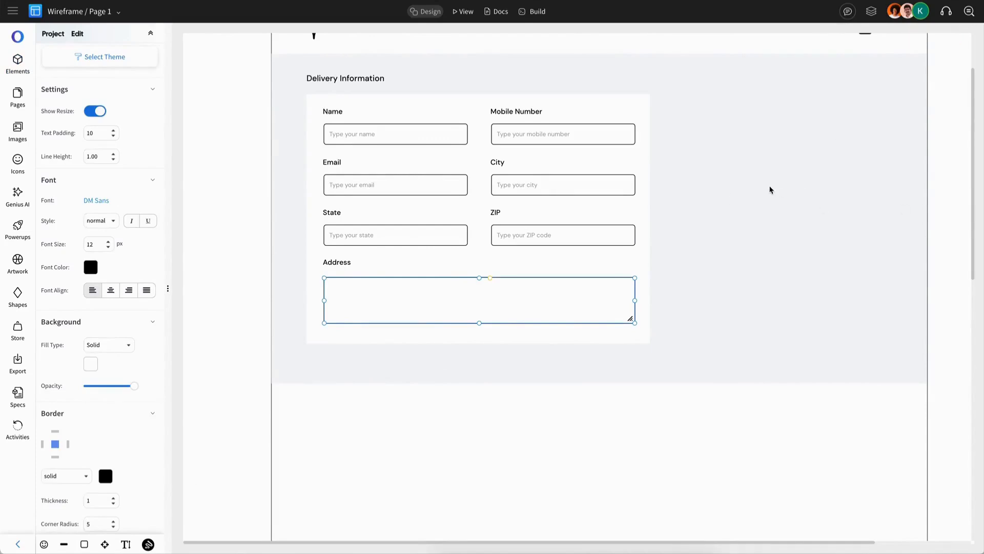
Step: Extend the shaded background section much farther down the page
scroll(753, 220, down, 5)
click(732, 261)
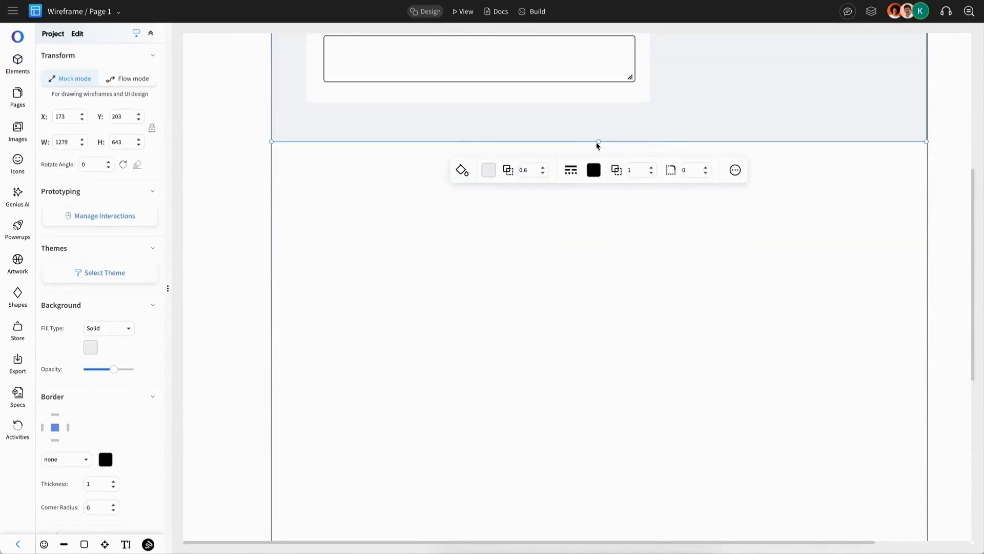
drag(599, 141, 593, 470)
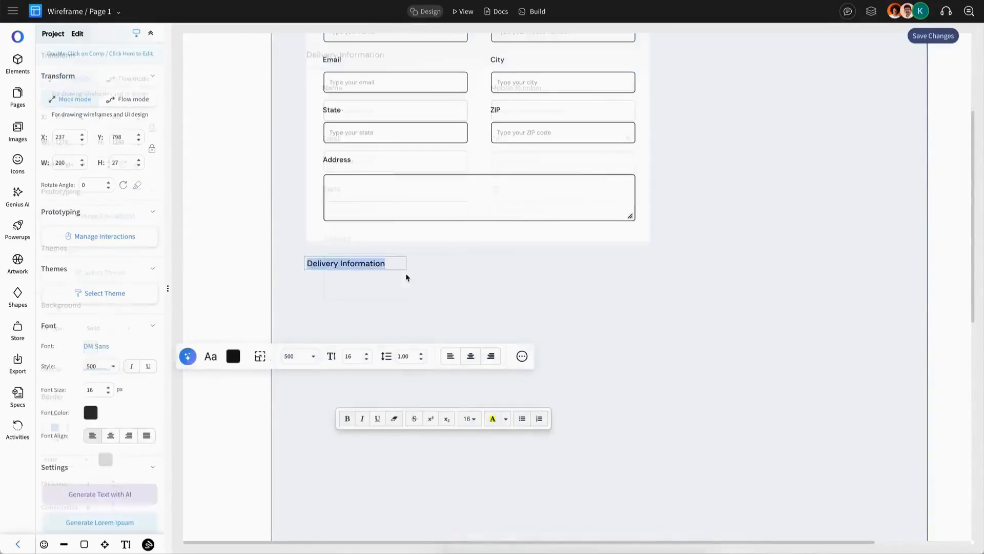
Step: Change the heading copy below the delivery form to "Schedule Delivery" and narrow its text box to fit
text(Sc)
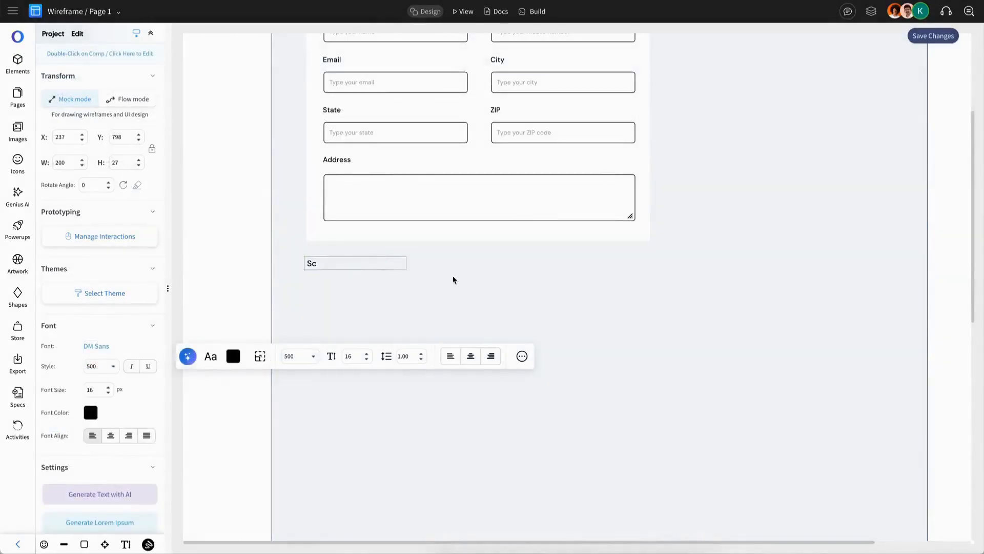
click(453, 277)
click(362, 265)
double_click(350, 265)
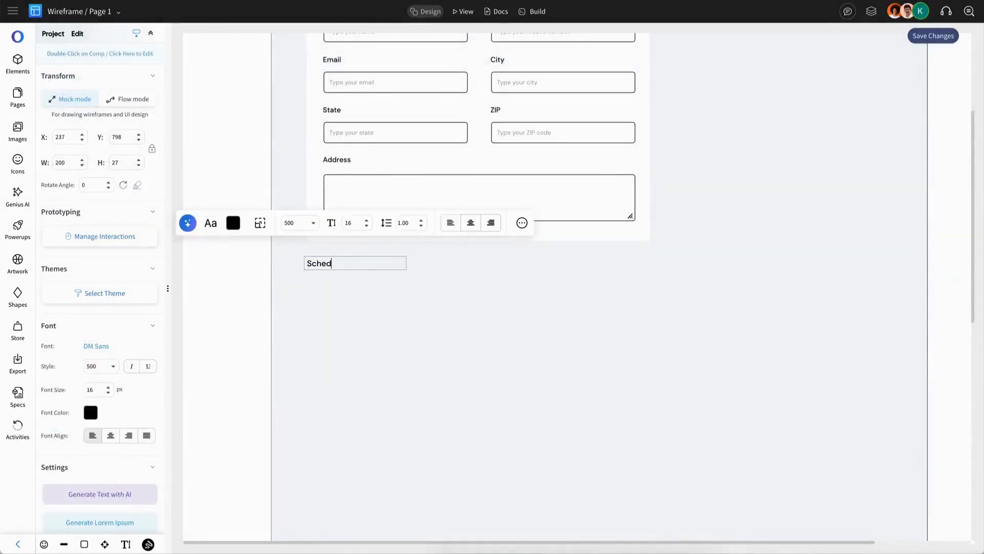
text(hedule Delivery)
key(Escape)
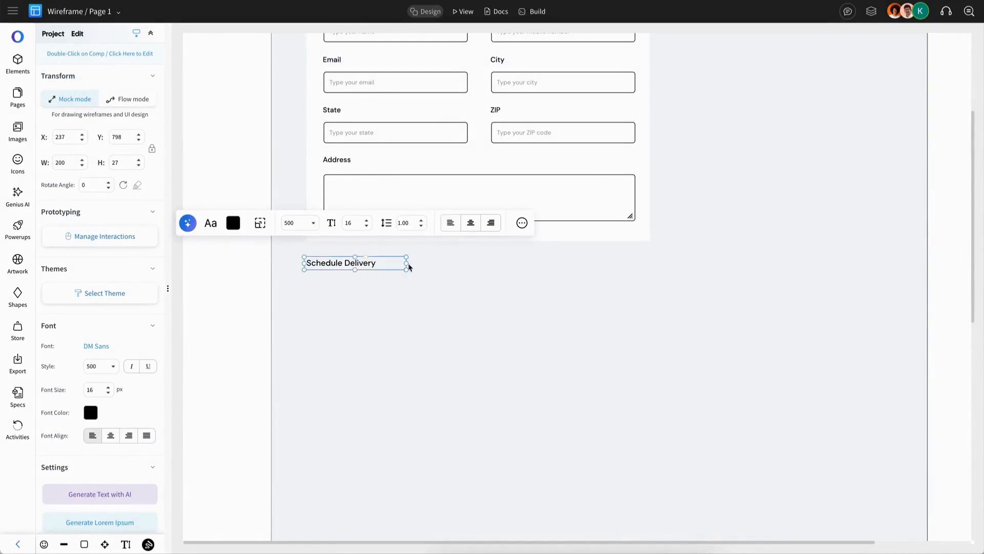
drag(408, 267, 387, 266)
click(233, 218)
Step: Find the toggle element and place it just after the Schedule Delivery heading
click(84, 72)
text(tog)
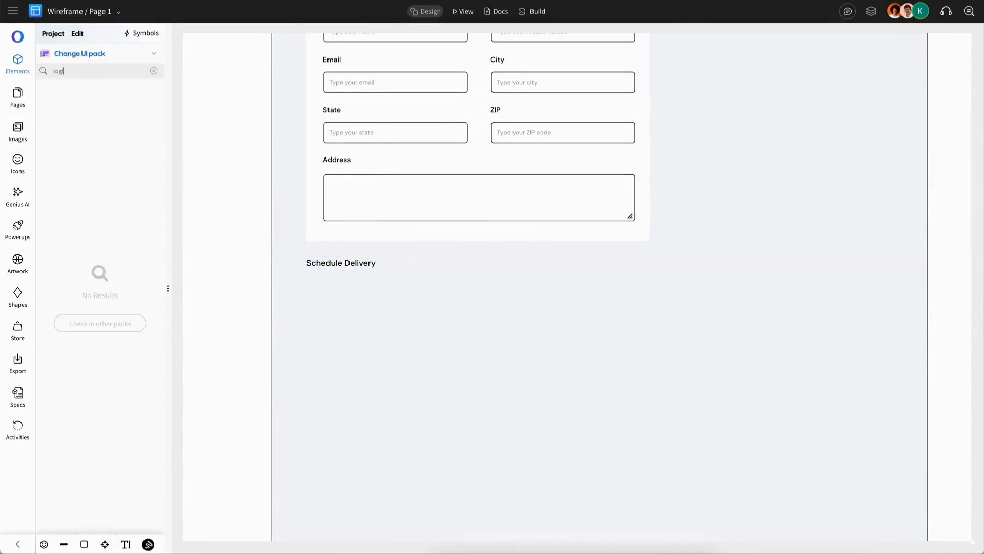
drag(72, 110, 402, 267)
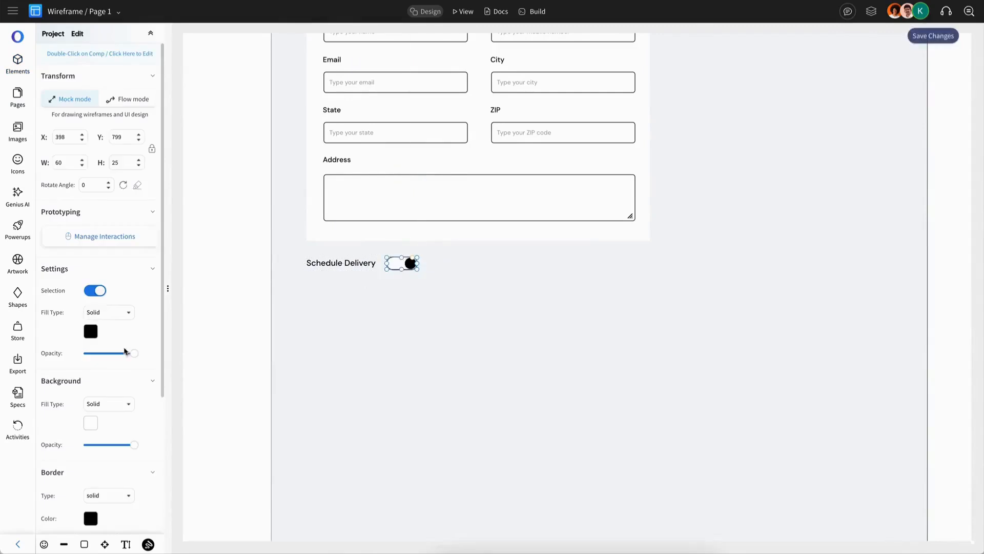
Step: Give the toggle a blue background, white knob and blue border, and narrow it to 50 wide
click(93, 420)
click(135, 397)
click(88, 333)
click(115, 419)
click(90, 518)
click(136, 507)
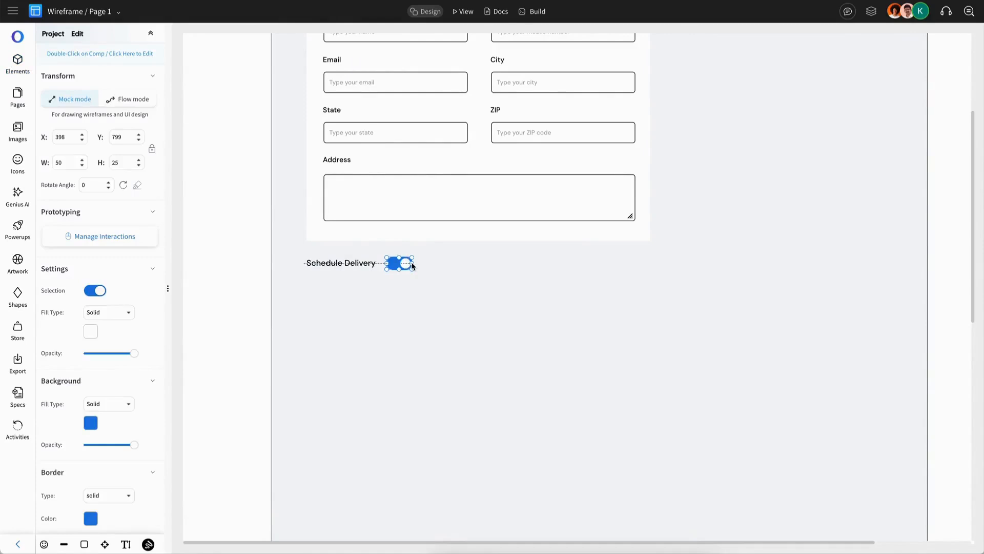
drag(413, 264, 409, 265)
click(457, 267)
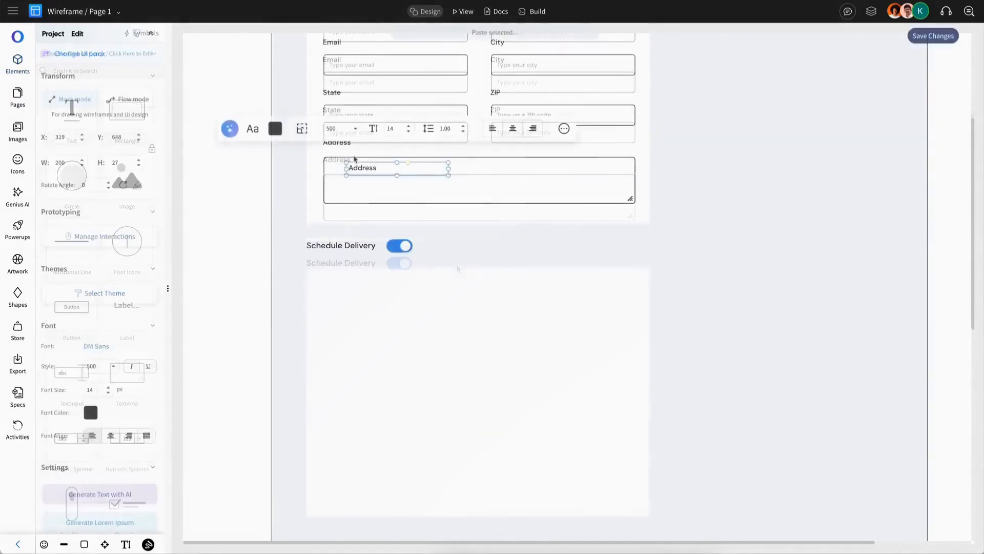
Step: Move the copied Address label into the upper-left corner of the new white box and change its text to "Date"
drag(356, 167, 340, 292)
double_click(338, 288)
text(Da)
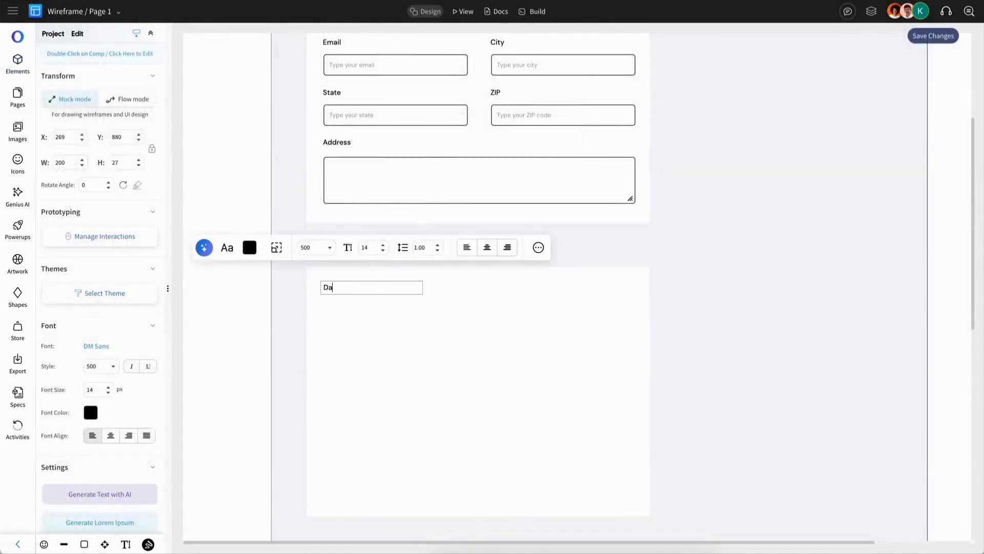
text(te)
Step: Shorten the white box under Schedule Delivery to about half its height
click(508, 434)
drag(477, 518, 482, 396)
click(232, 221)
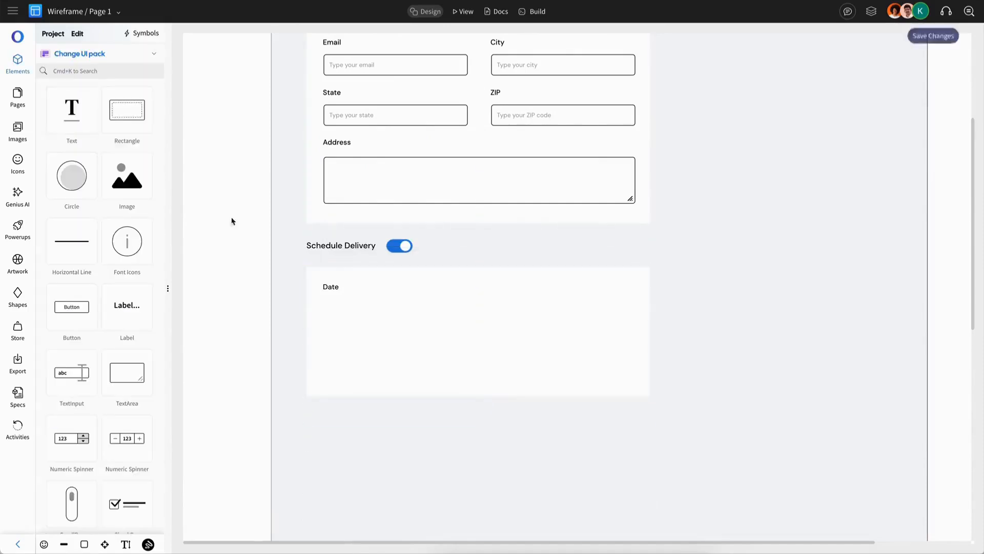
Step: Find the date picker element and place it below the Date label in the white box
click(90, 71)
text(da)
drag(72, 110, 384, 317)
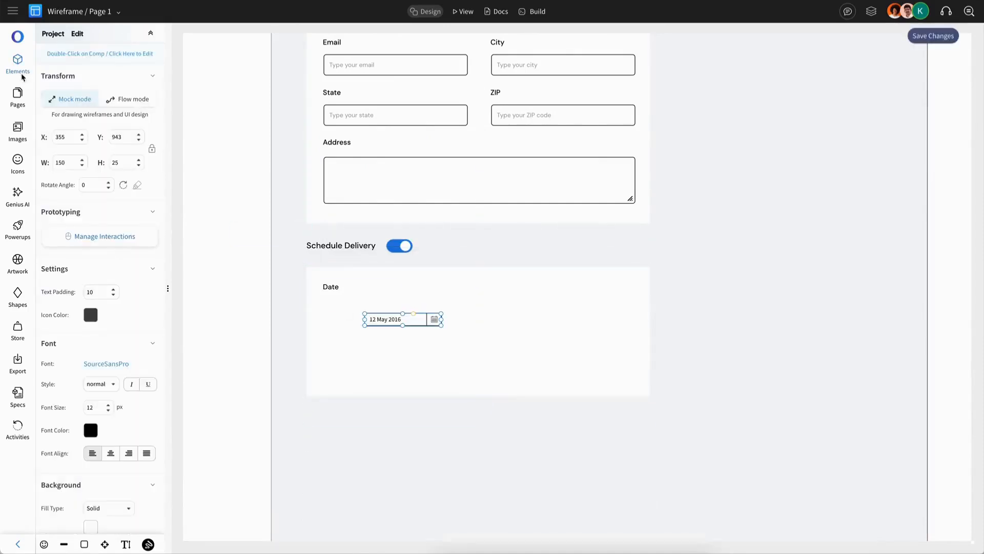
click(14, 69)
click(154, 72)
Step: Check the State input's height and set the date picker's height to 40 to match it
double_click(434, 122)
click(435, 119)
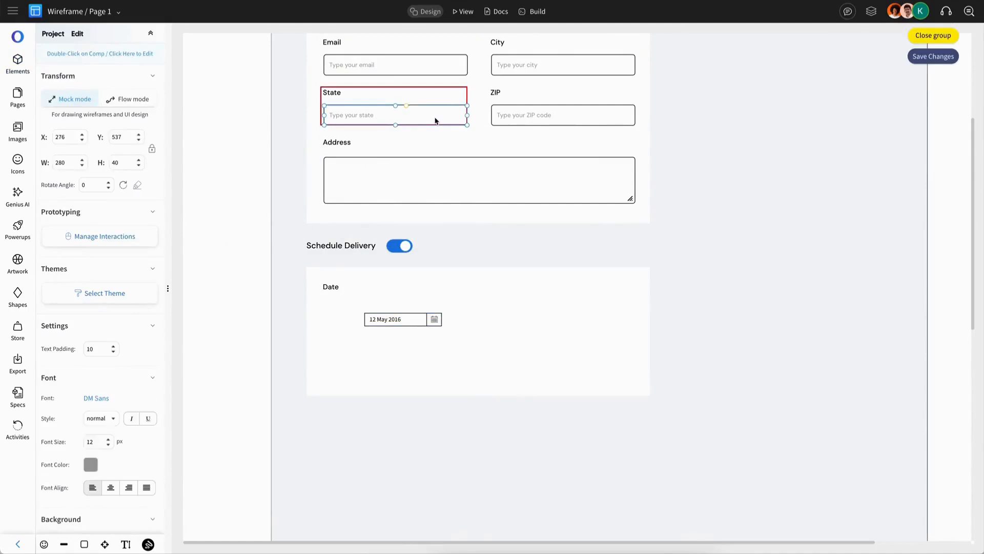
click(410, 329)
click(405, 320)
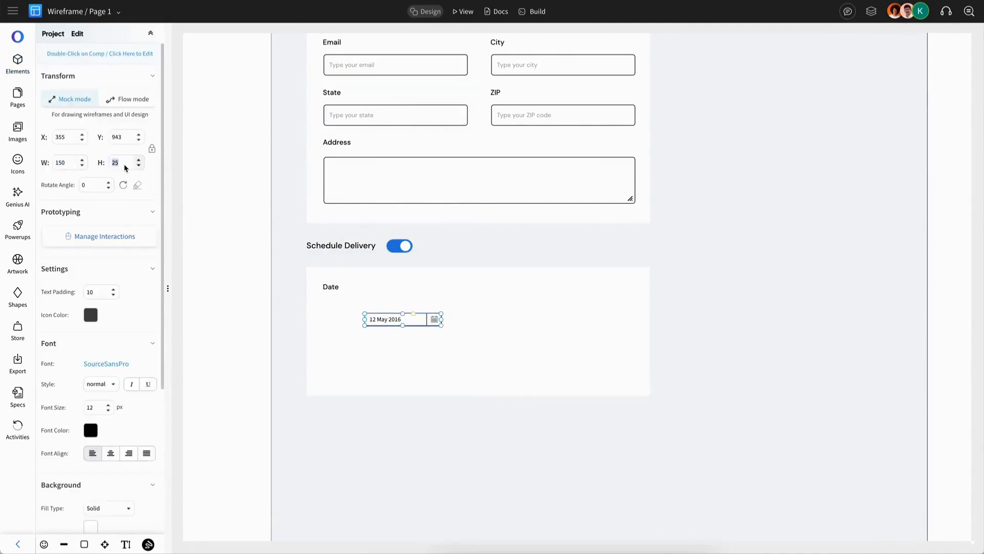
text(40)
key(Return)
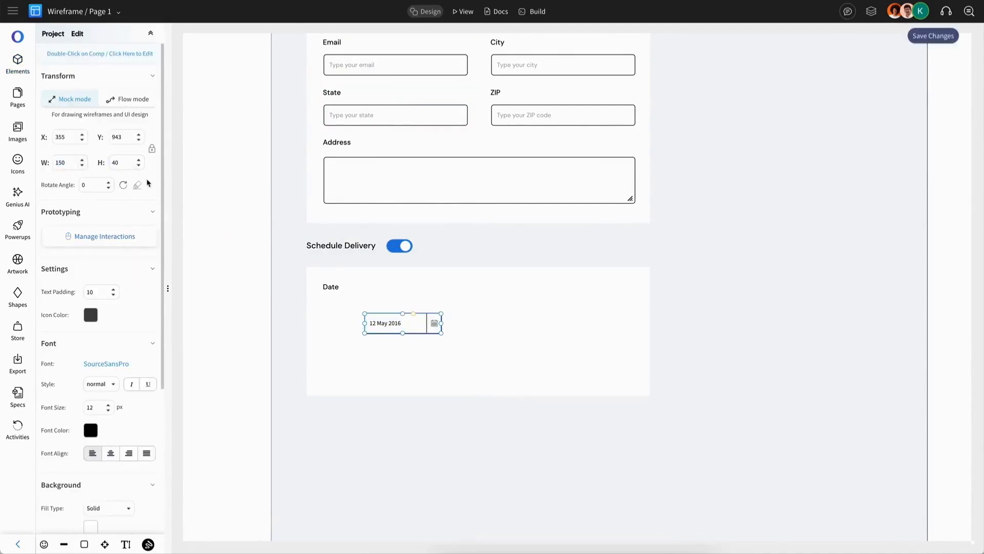
Step: Set the date picker's font to DM Sans, then align it under the Date label and stretch it to 607 wide
click(95, 364)
click(311, 70)
drag(374, 319, 640, 311)
click(460, 315)
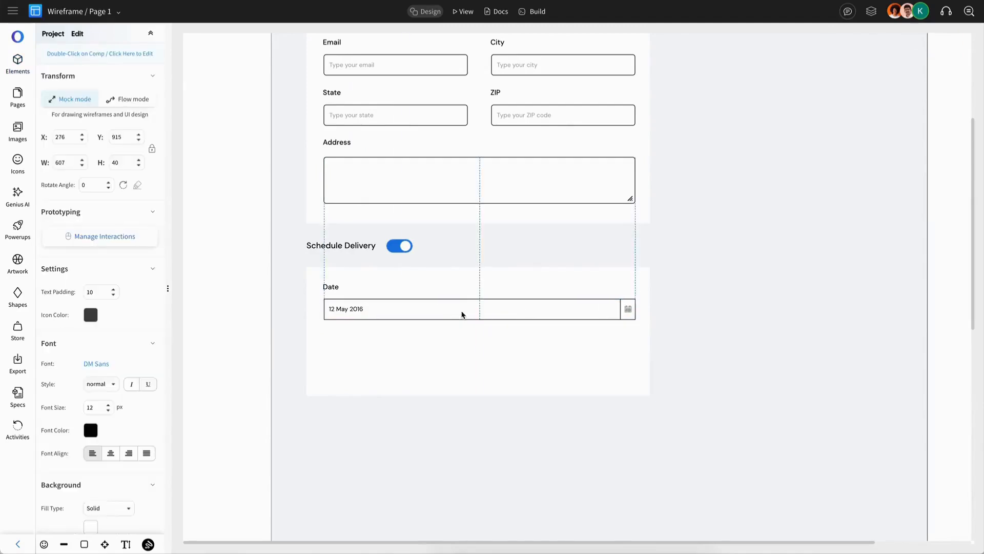
Step: Give the date picker a corner radius of 5 and change its date to "20 Jun 2025"
click(458, 314)
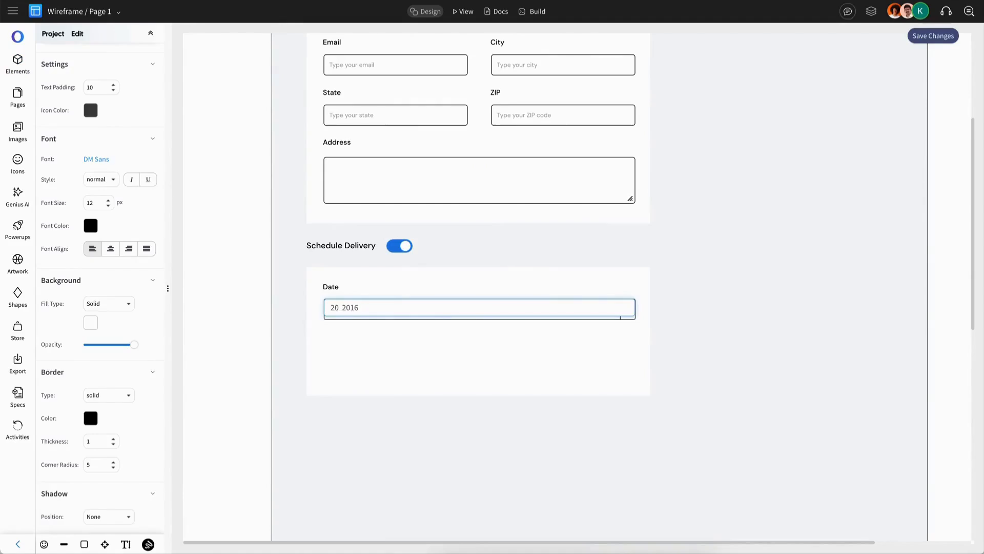
text(25)
key(Return)
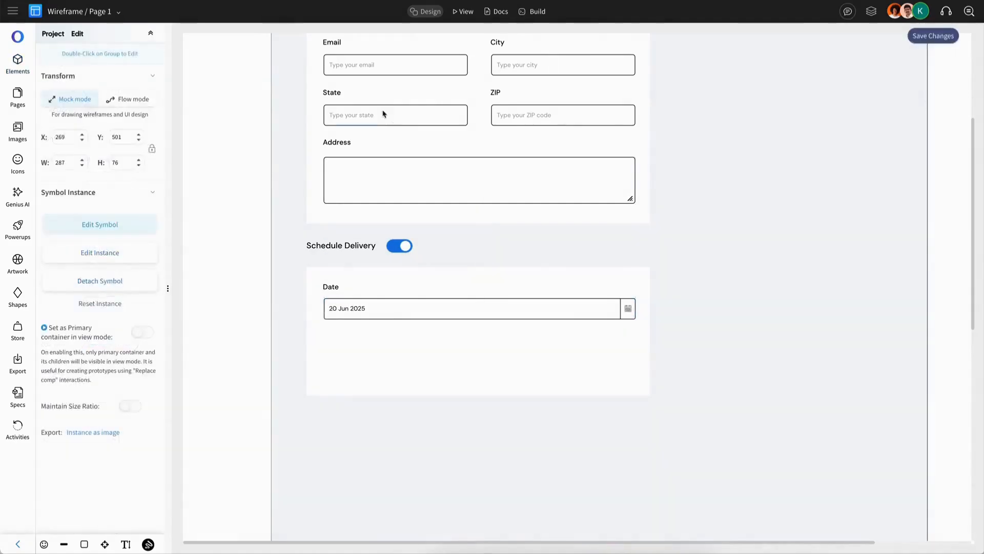
Step: Copy the State field group below the date picker and stretch its input to the date picker's width
drag(384, 114, 389, 359)
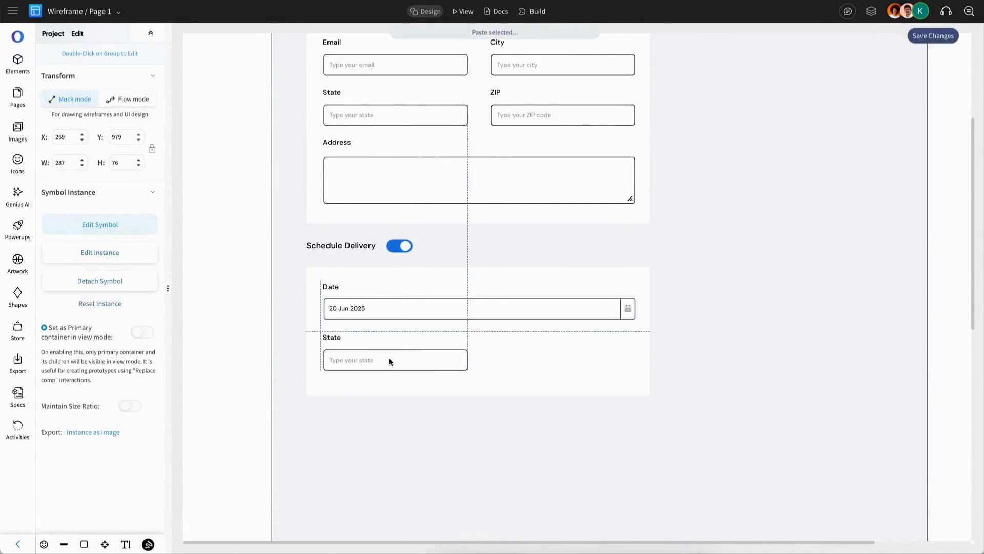
click(410, 358)
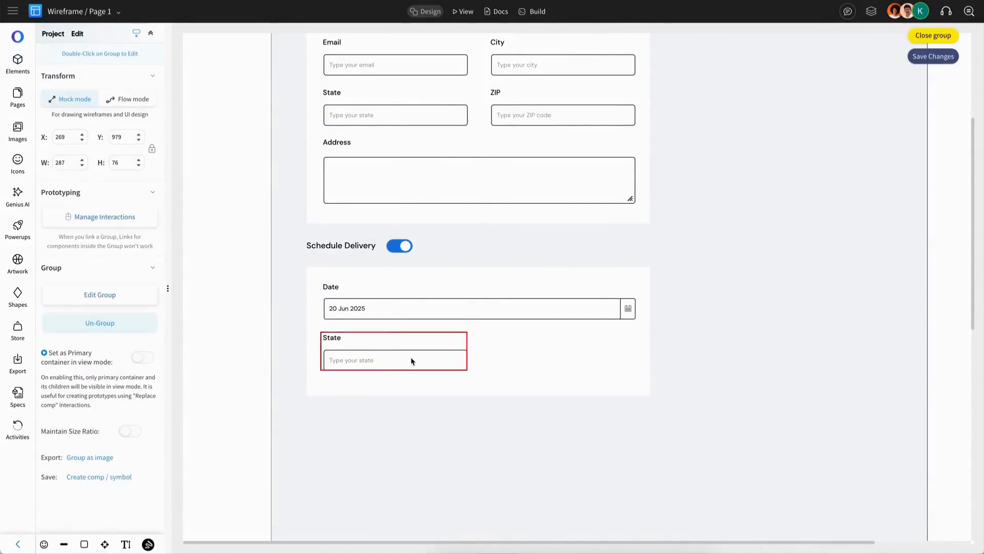
click(459, 368)
drag(466, 363, 577, 365)
drag(636, 364, 635, 365)
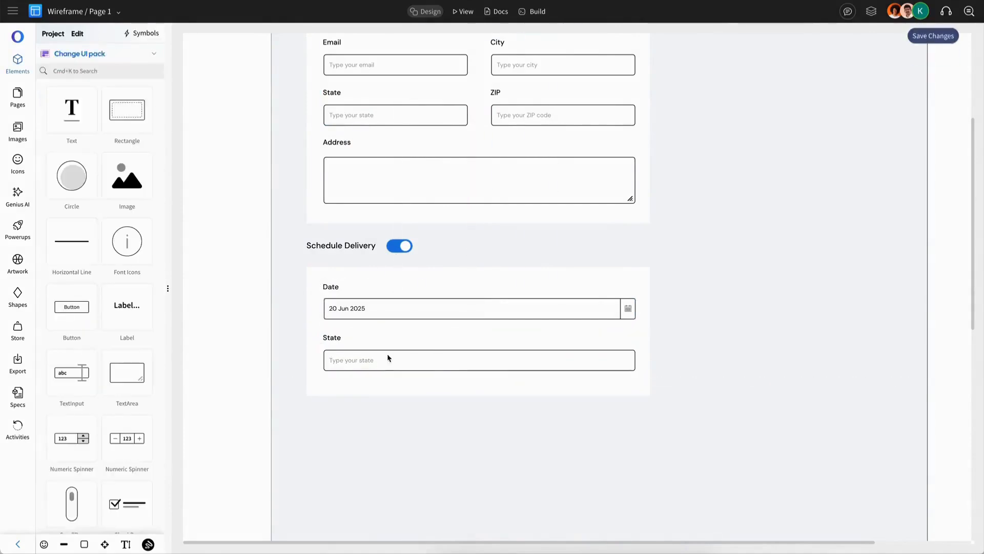
Step: Change the copied field's label to "Note" and its placeholder to "Type your notes"
click(387, 358)
double_click(339, 339)
key(ctrl+a)
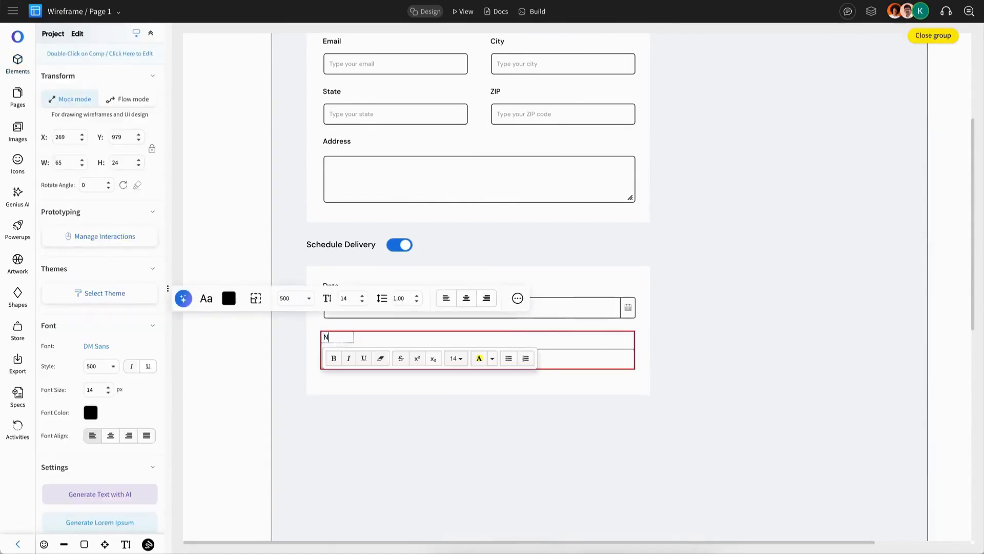
text(Note)
double_click(407, 358)
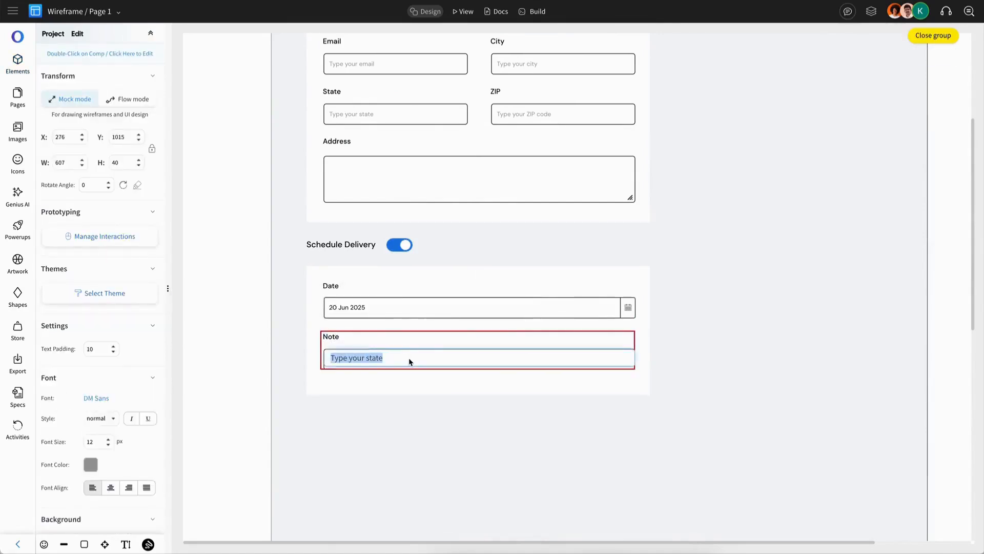
double_click(408, 358)
text(notes)
click(933, 36)
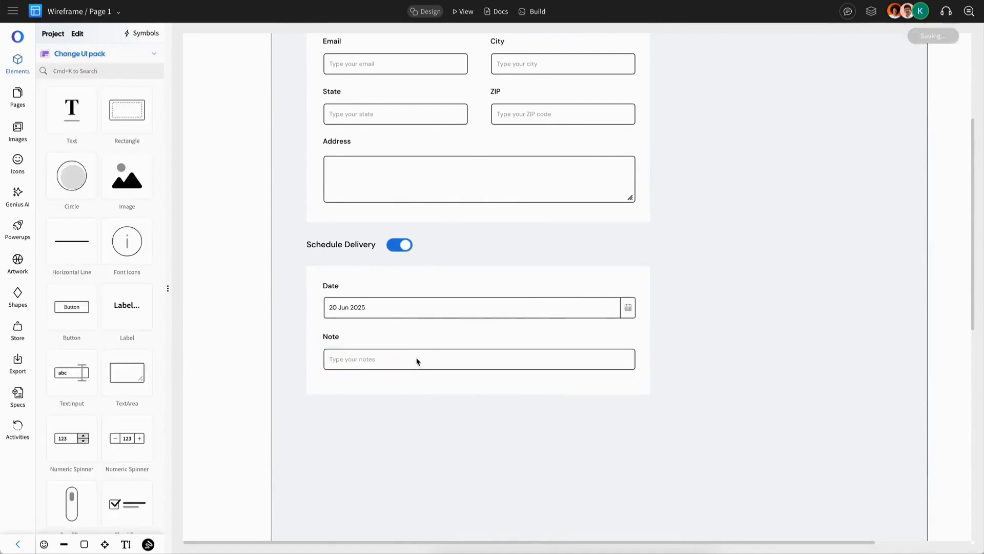
click(420, 358)
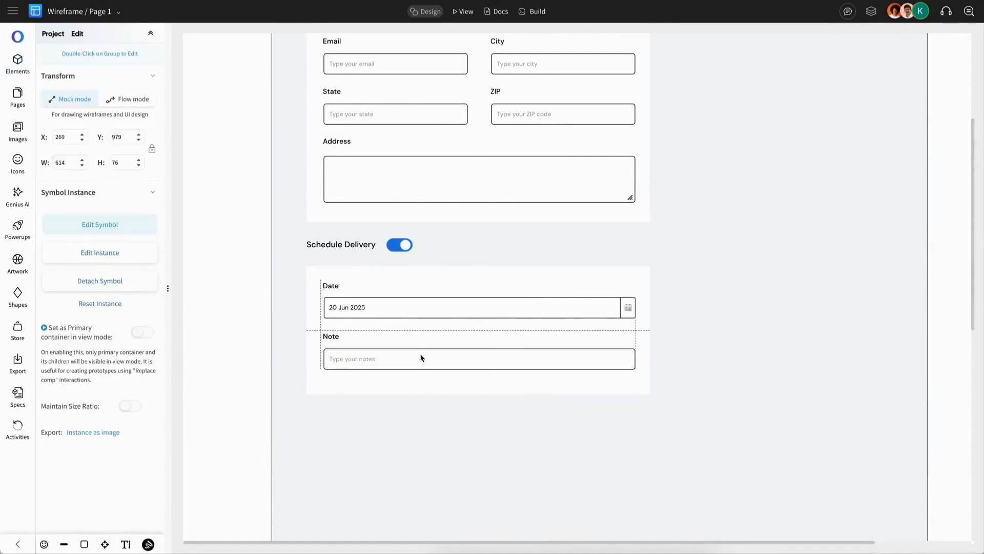
key(Escape)
Step: Left-align the copied heading below the schedule box with the Schedule Delivery heading and change its text to "Payment Method"
scroll(692, 332, down, 2)
scroll(692, 331, up, 1)
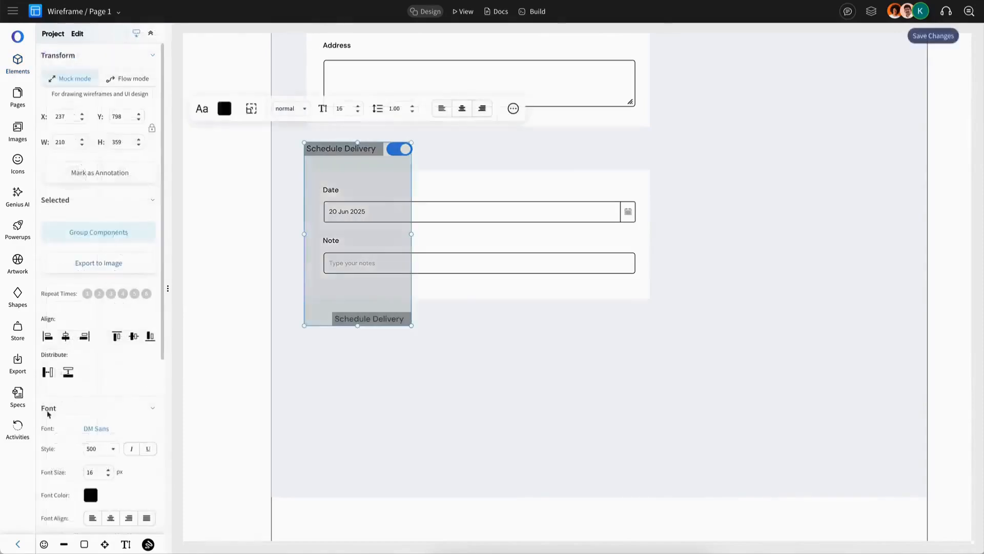
click(49, 336)
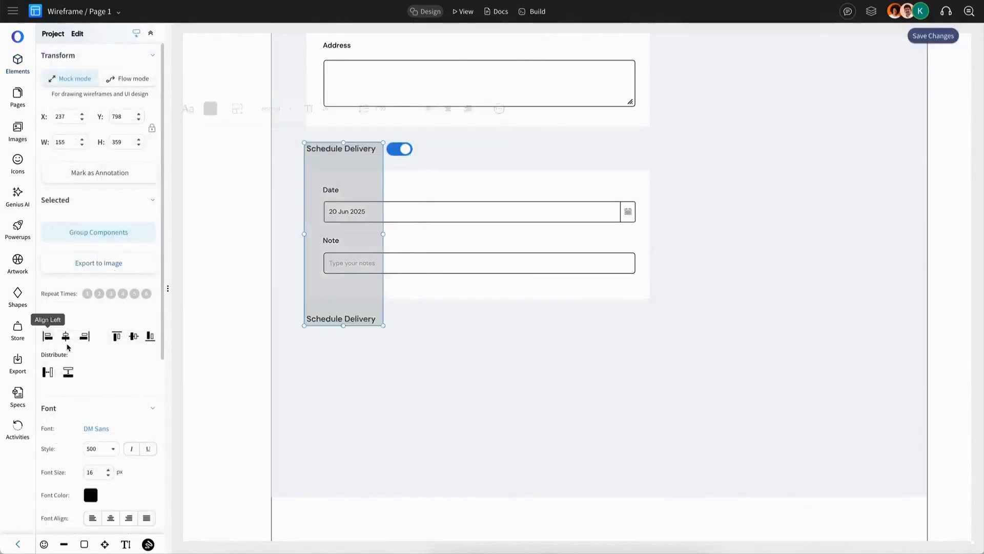
double_click(358, 320)
text(Payment Me)
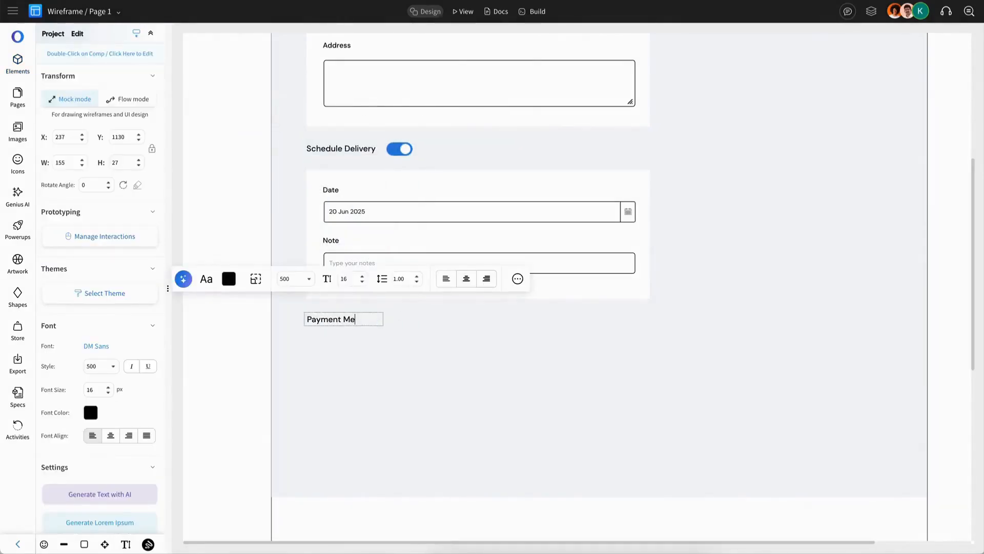
text(thod)
Step: Copy the schedule section's white box below the Payment Method heading and shorten it to under half its height
click(540, 290)
key(ctrl+c)
key(ctrl+v)
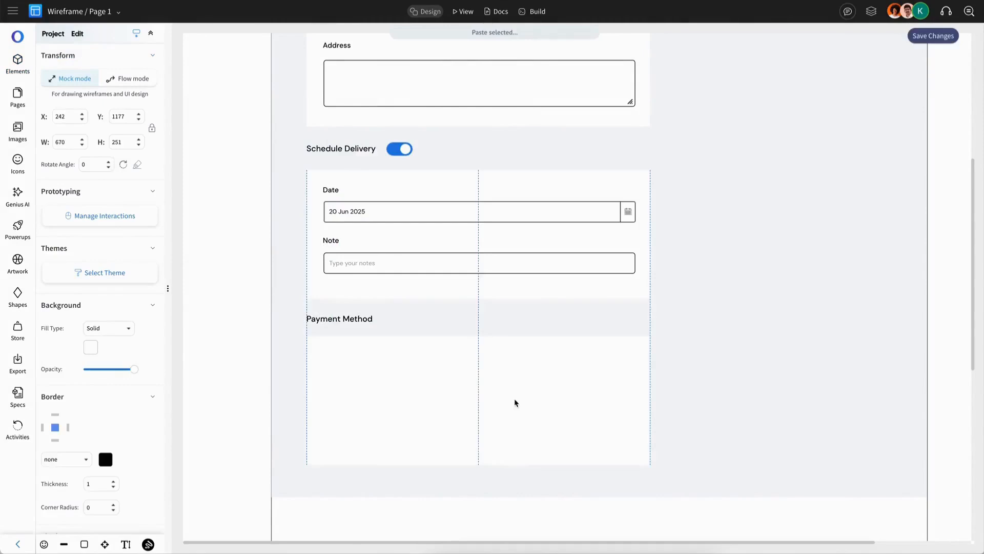
drag(479, 465, 479, 385)
Step: Find the radio button element and place it in the payment box with the label "Online Payment"
click(17, 64)
click(89, 71)
text(ra)
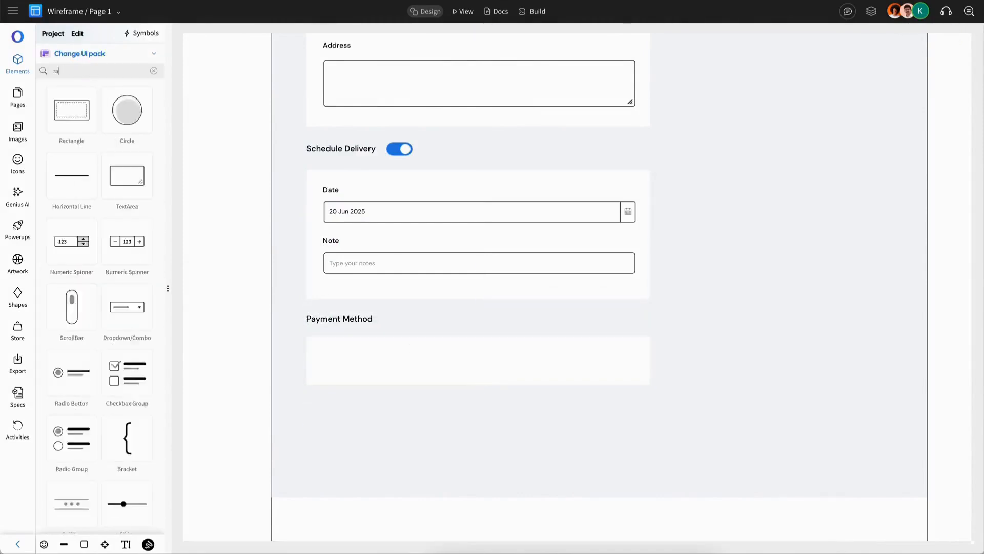
text(dio)
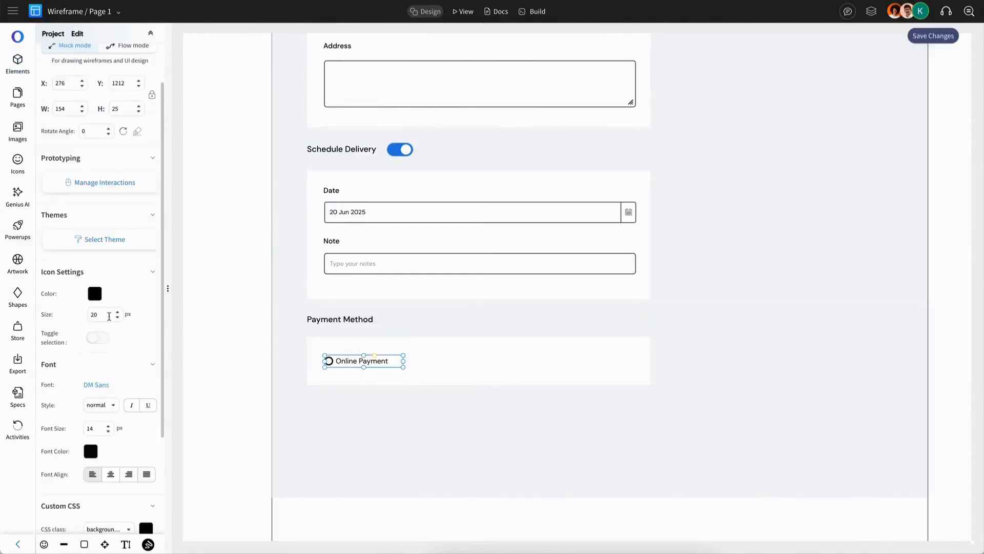
Step: Set the Online Payment radio button's icon color to light gray and its font style to 500
click(95, 294)
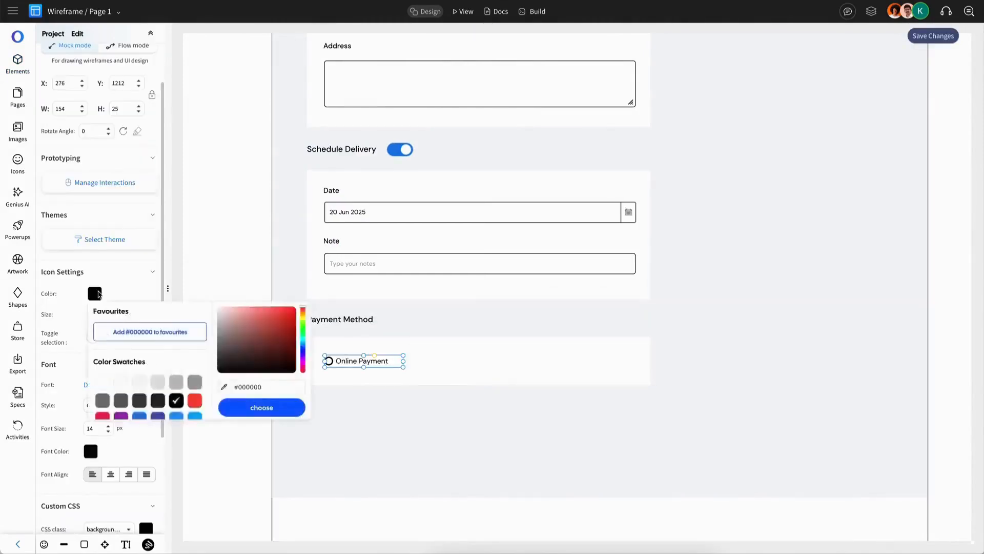
click(178, 380)
click(100, 404)
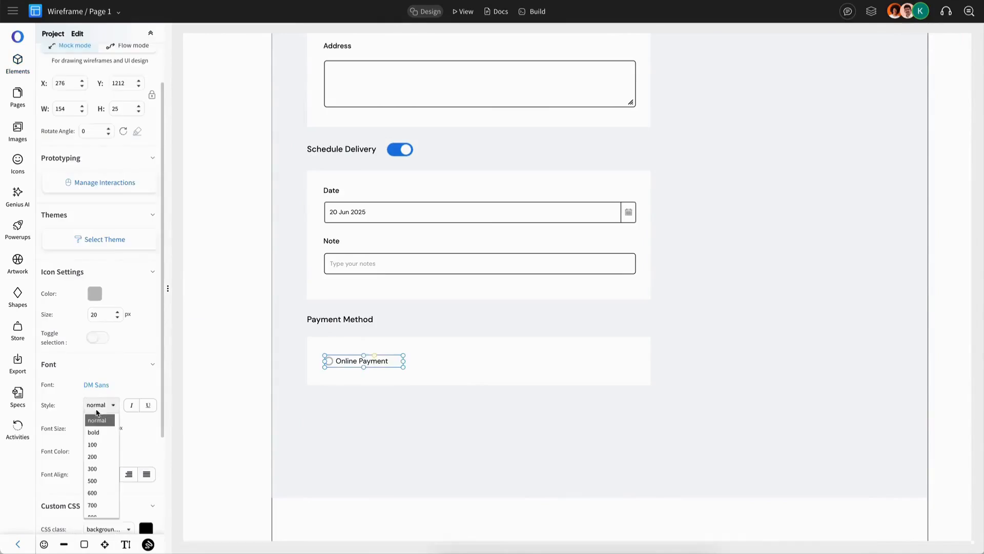
click(97, 478)
click(393, 386)
click(363, 360)
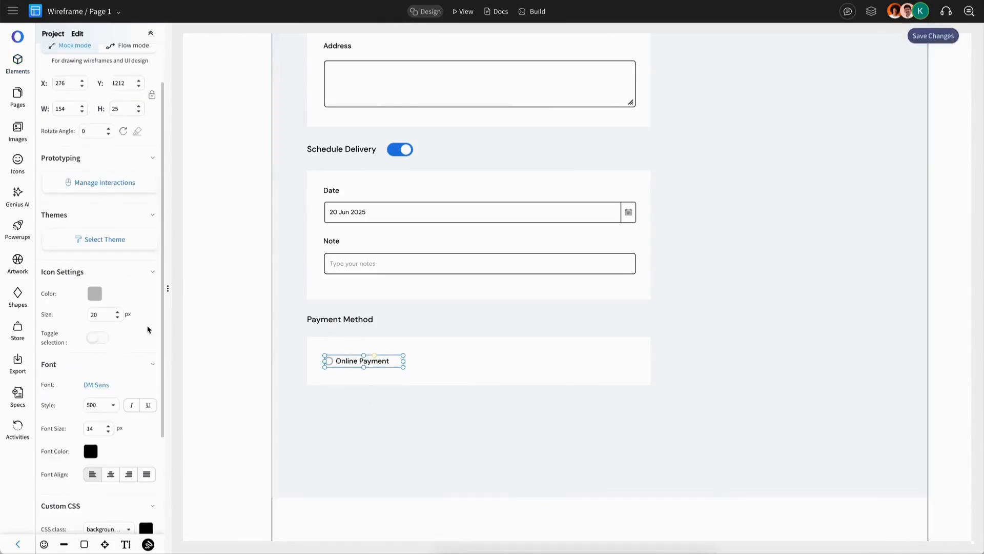
Step: Duplicate the Online Payment radio button twice along the same row and label the copies "Cash on Delivery" and "POS on Delivery"
scroll(140, 327, down, 3)
scroll(140, 327, up, 3)
scroll(140, 328, up, 1)
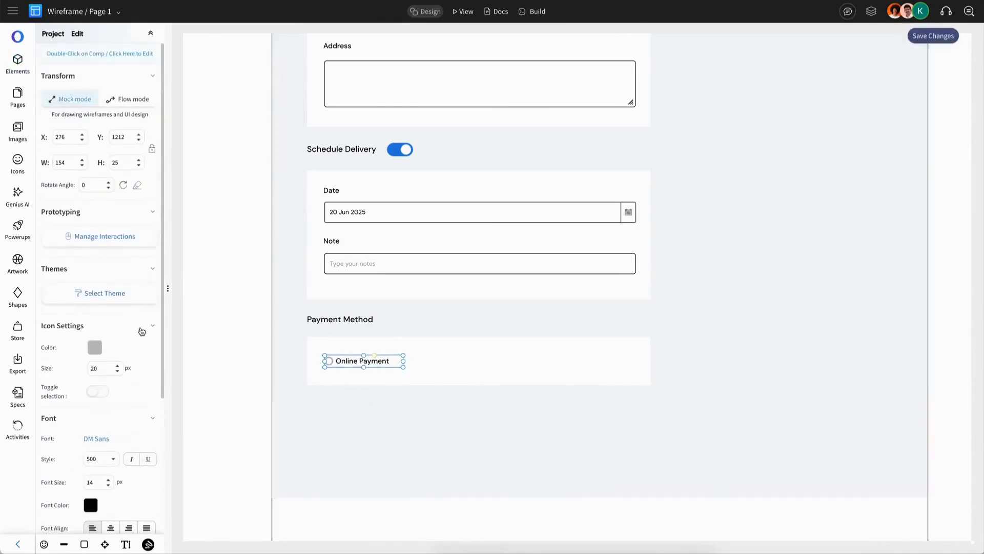
scroll(140, 326, down, 4)
scroll(141, 330, up, 5)
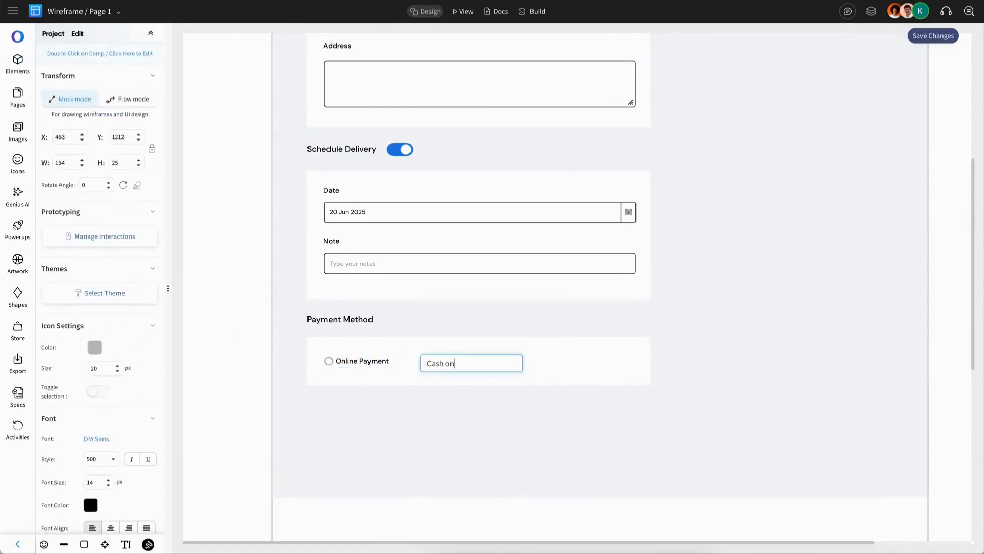
key(Return)
drag(433, 364, 558, 362)
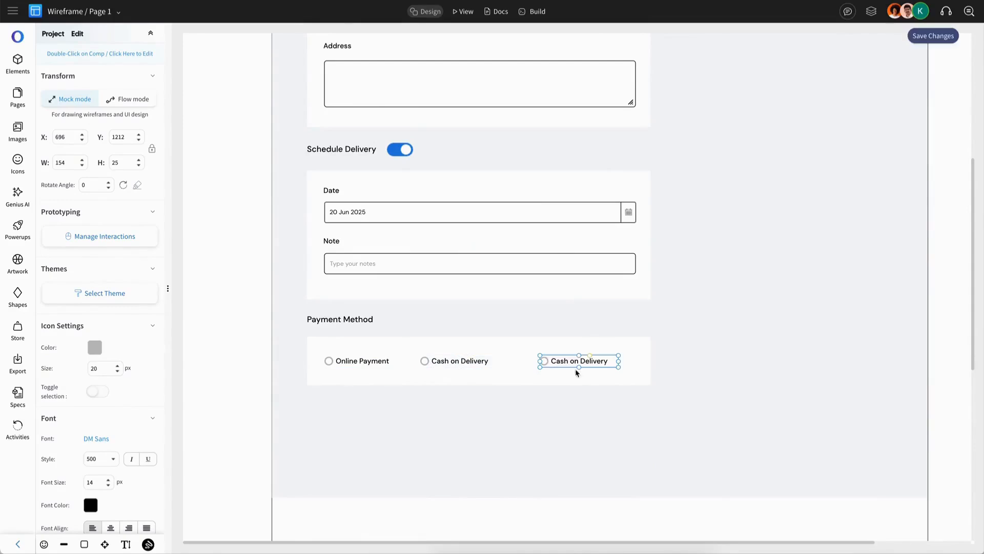
double_click(580, 365)
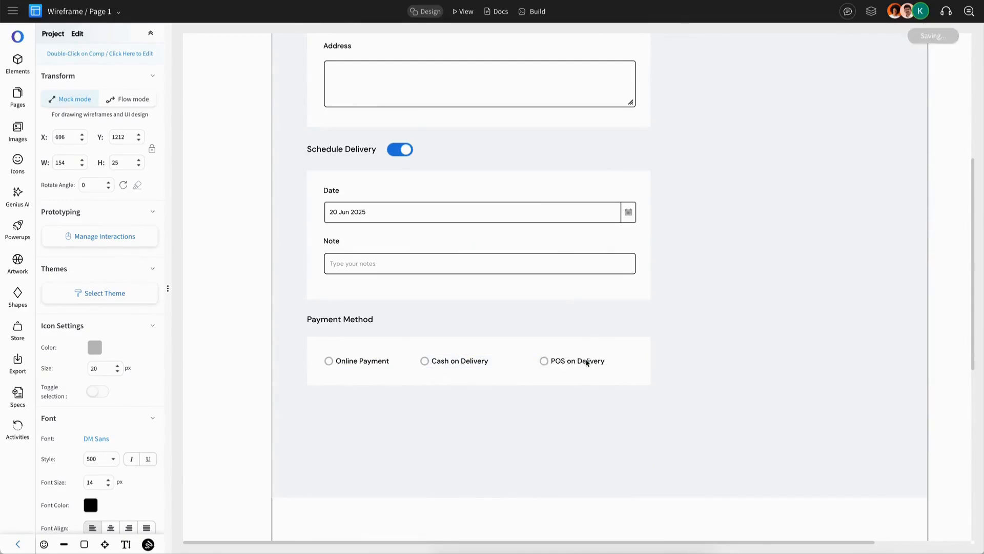
Step: Set the font color of the Online Payment and POS on Delivery options to dark gray
click(587, 363)
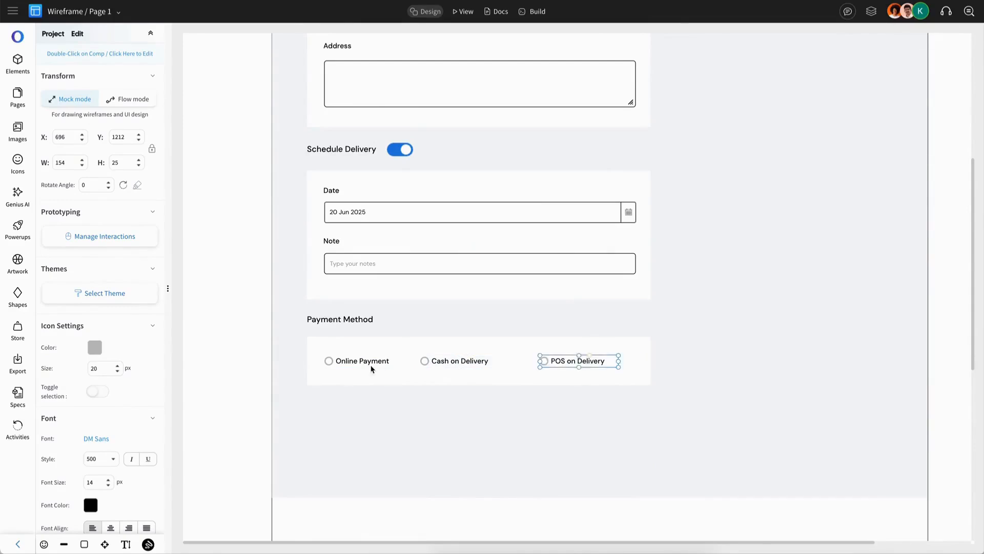
shift+click(372, 366)
click(93, 495)
click(191, 450)
click(384, 376)
Step: Color the Cash on Delivery radio icon blue and mark that option as selected
click(459, 361)
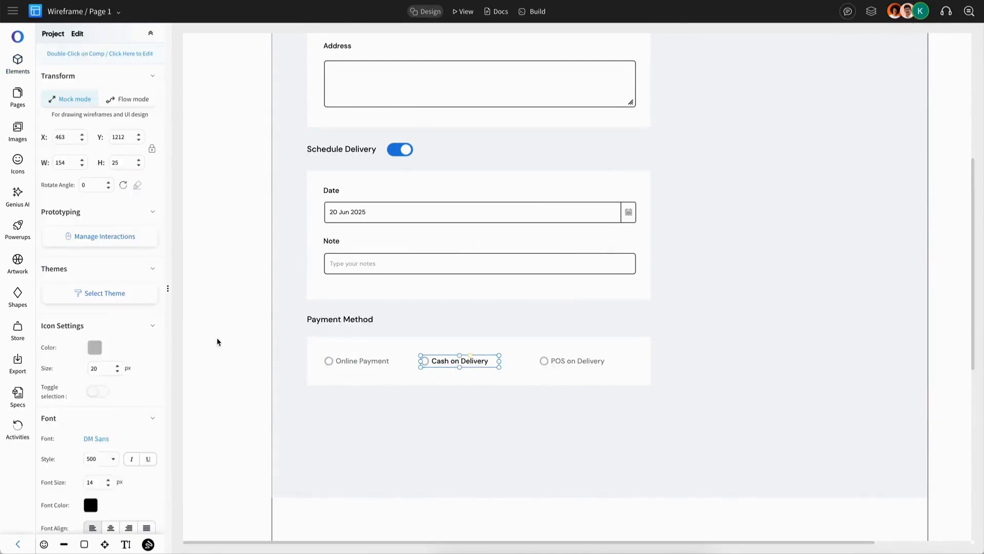
click(95, 347)
click(140, 469)
click(391, 381)
Step: Set the height of the white box under Payment Method to 80
click(370, 363)
shift+click(463, 363)
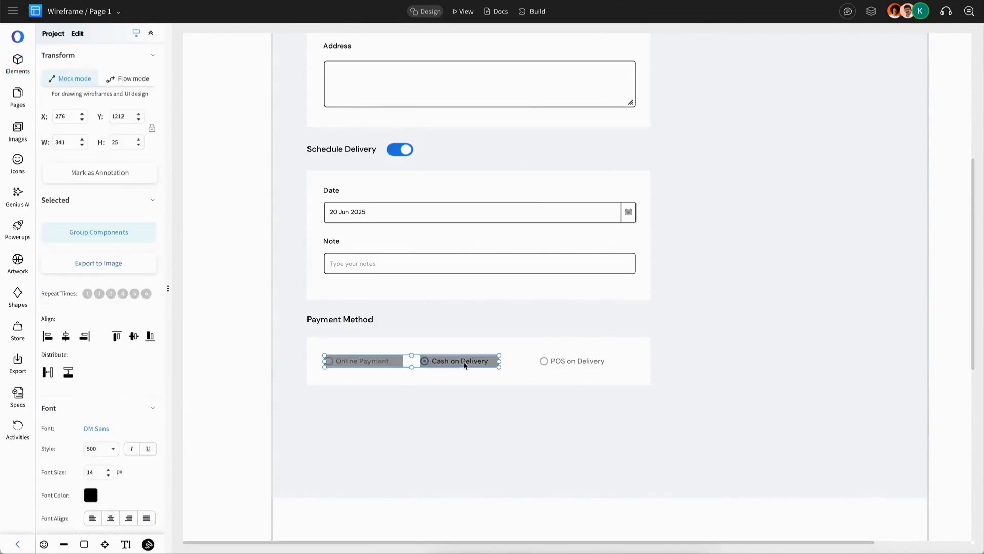
click(545, 353)
click(124, 146)
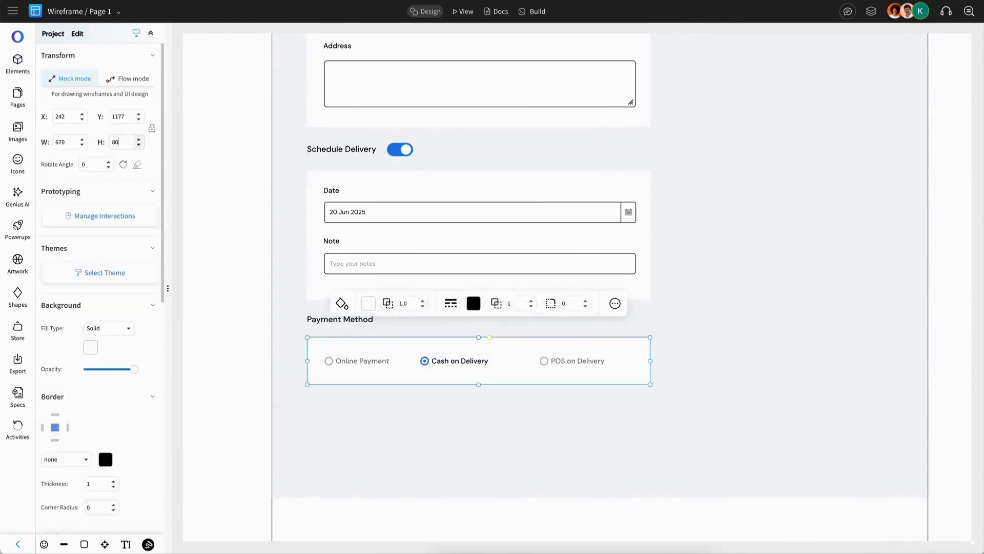
text(80)
key(Return)
Step: Space the three payment radio buttons evenly in the row and group them
click(370, 366)
shift+click(466, 363)
shift+click(572, 361)
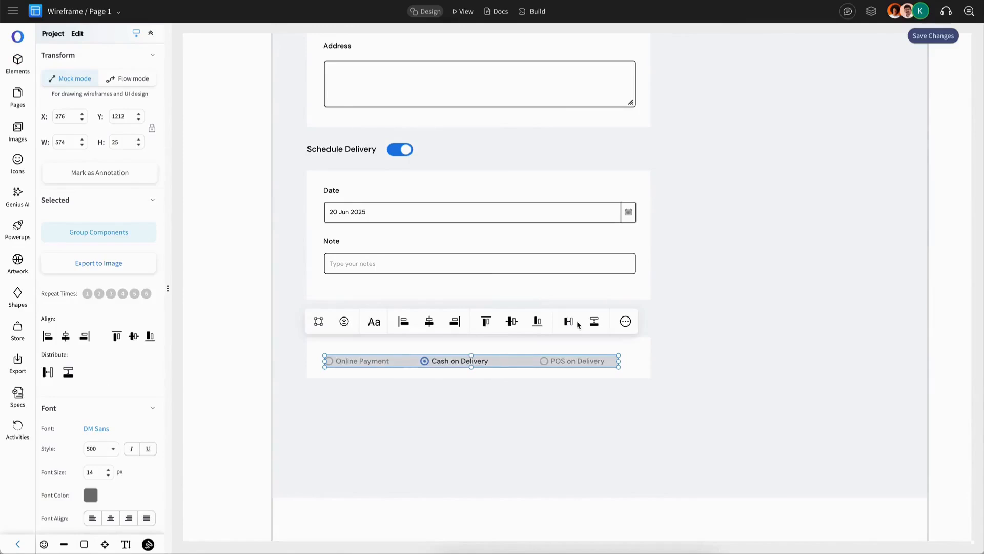
click(100, 233)
Step: Center the radio button group horizontally and vertically in the payment box and group it with the box
shift+click(410, 347)
click(437, 305)
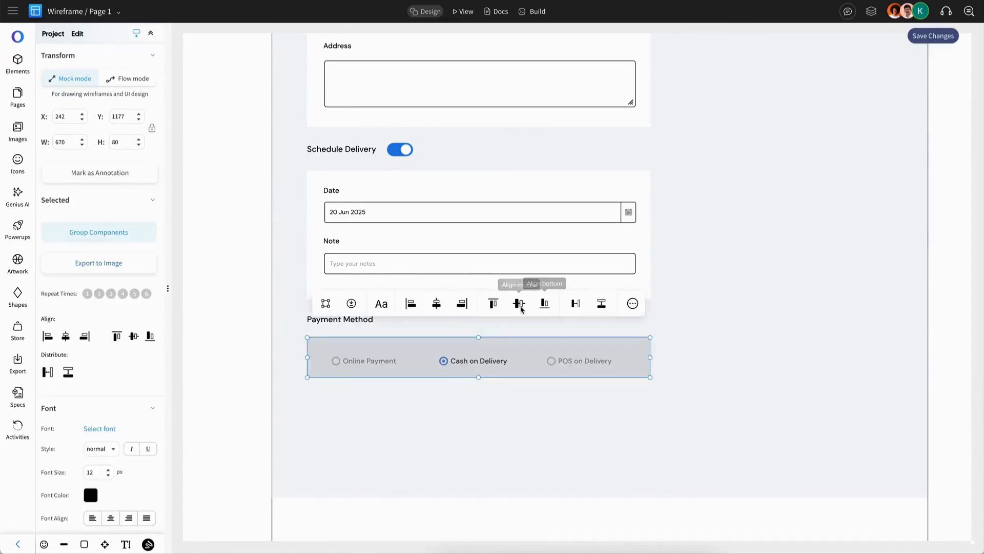
click(520, 306)
click(324, 305)
Step: Copy the Delivery Information heading across to the empty column beside the form and change its text to "Order Summary"
click(390, 168)
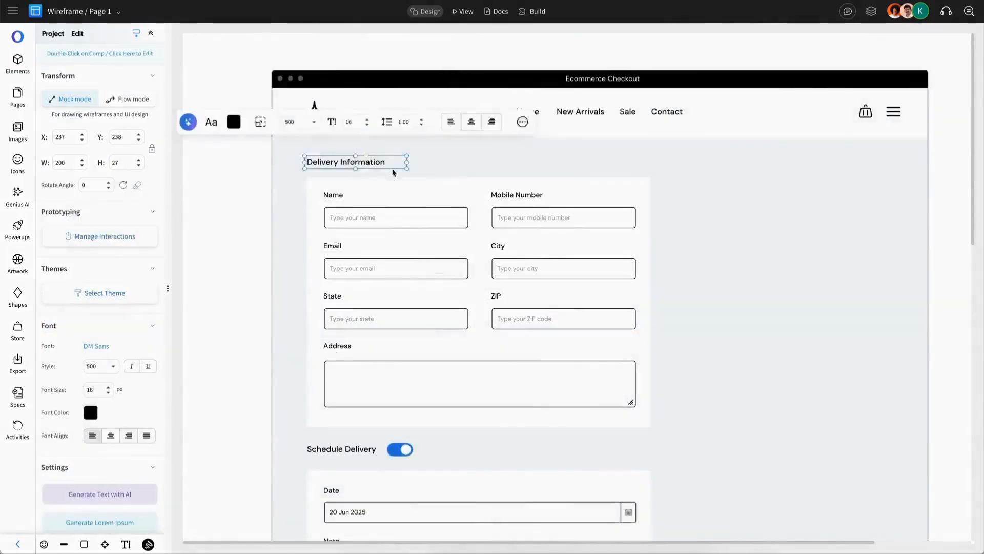
drag(385, 166, 724, 166)
double_click(723, 167)
text(Order Summary)
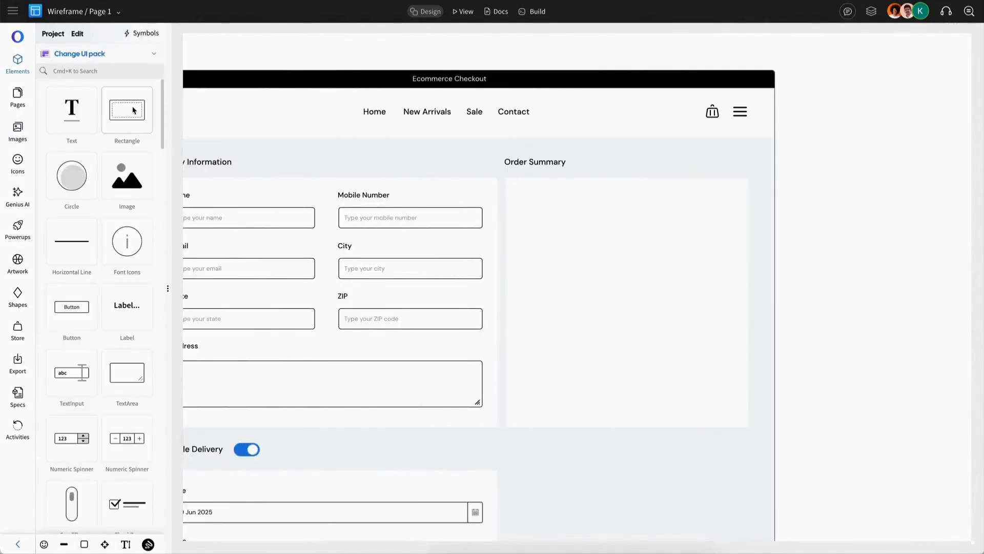
Step: Add a 62 by 62 square at the upper corner of the Order Summary box and place the yellow armchair image over it
drag(127, 110, 550, 217)
text(50)
key(Return)
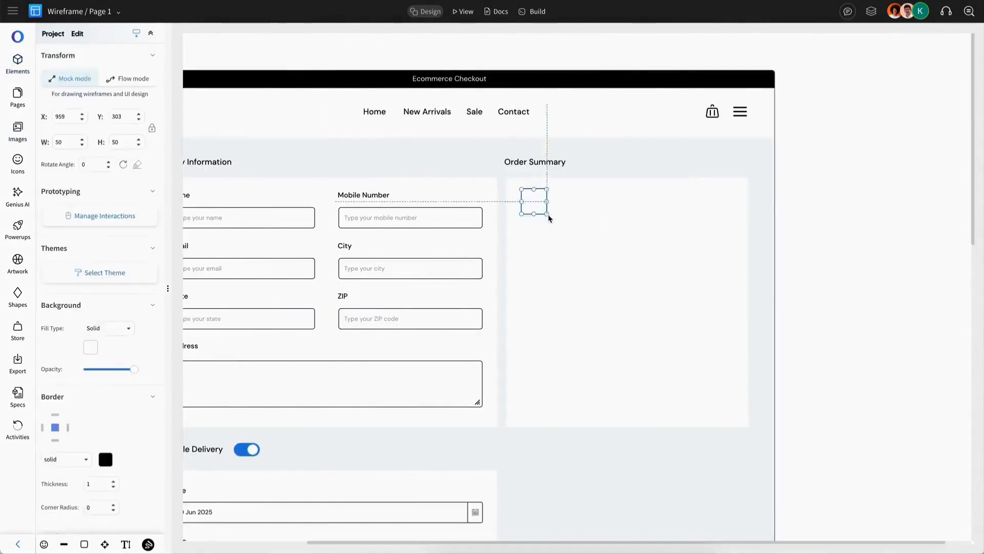
drag(550, 217, 541, 230)
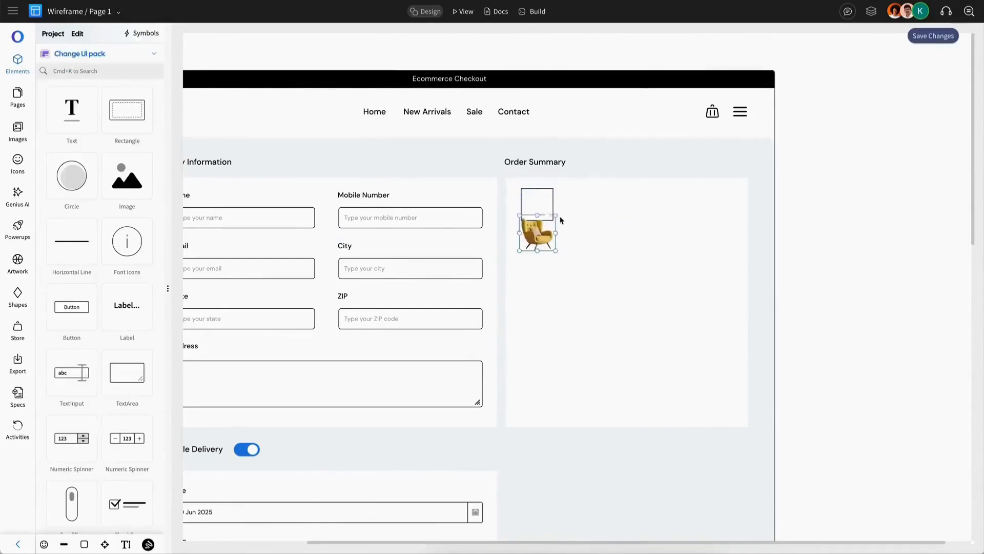
drag(530, 241, 527, 218)
Step: Give the square a light grey border, center the armchair image inside it and group the two
click(551, 195)
key(Return)
click(105, 459)
click(211, 390)
click(571, 195)
click(497, 157)
click(578, 157)
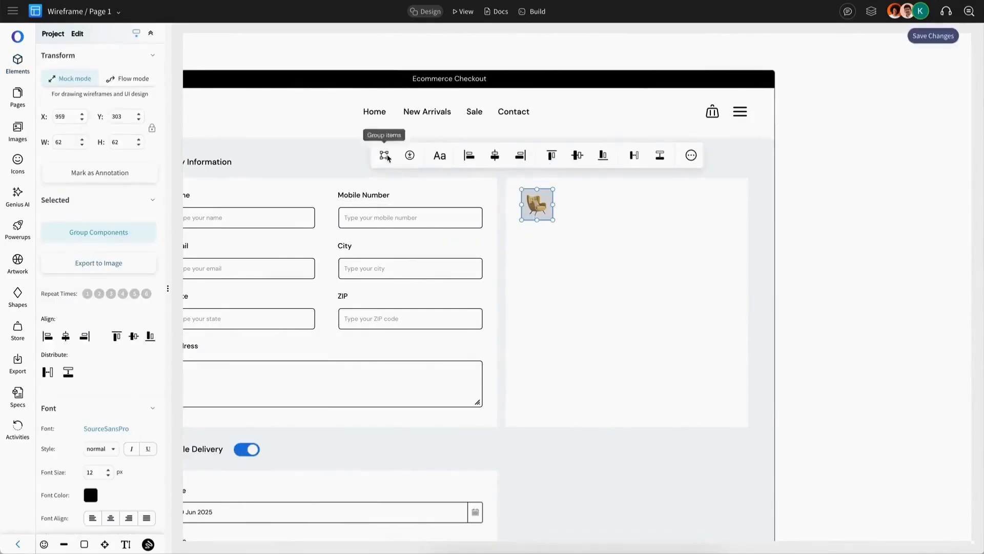
click(387, 156)
Step: Add the product name "Arm Chair" in 14 px text beside the armchair image
drag(545, 162, 600, 192)
click(620, 154)
click(619, 155)
double_click(598, 196)
text(Arm,)
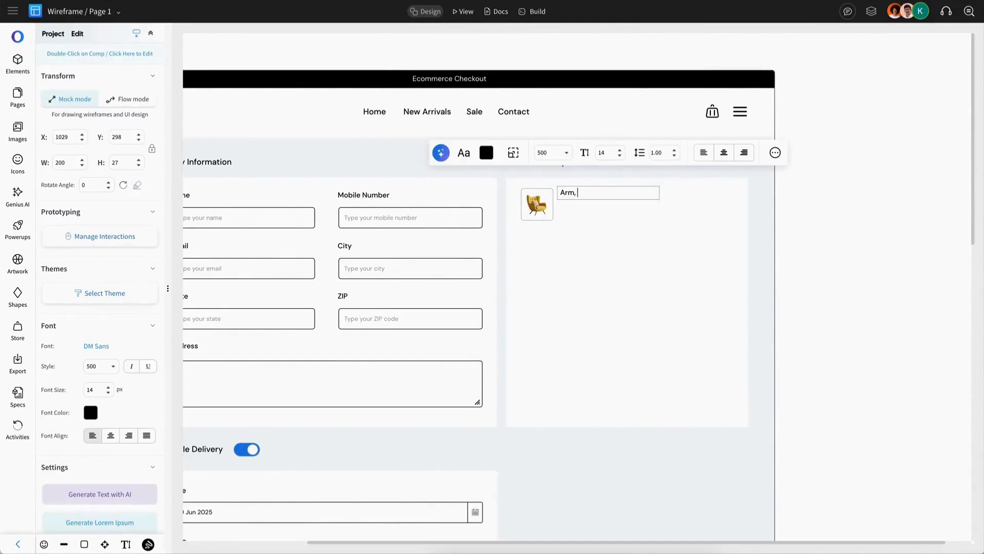
click(303, 151)
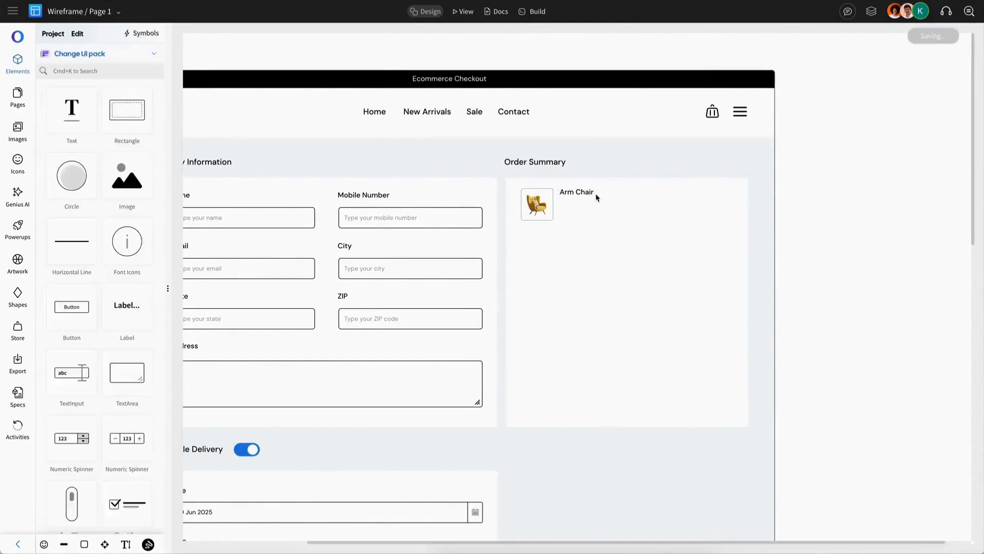
Step: Copy the product name below itself to add a grey "Color : Yellow" line and a "$188.00" price line
drag(578, 193, 578, 202)
double_click(578, 202)
text(Color : Oranf)
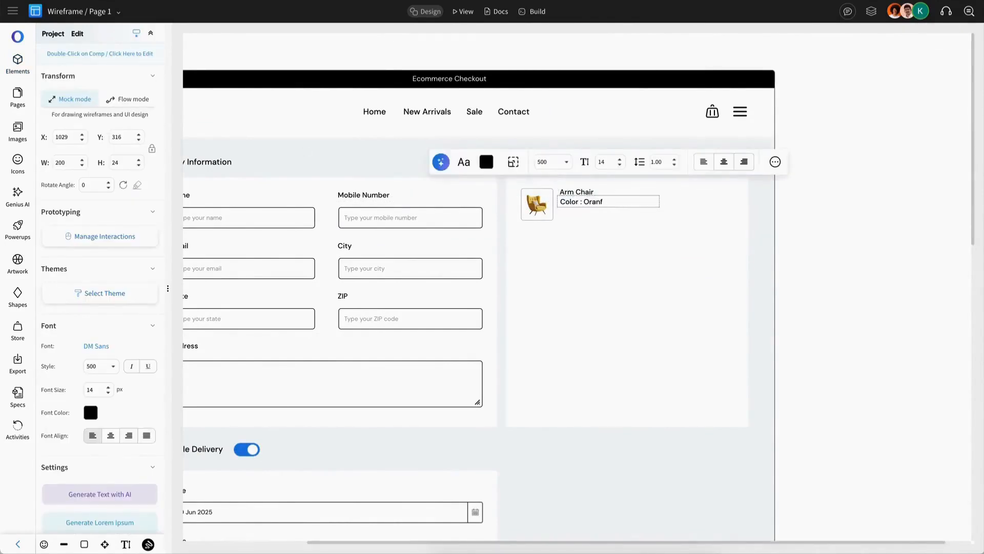
double_click(581, 218)
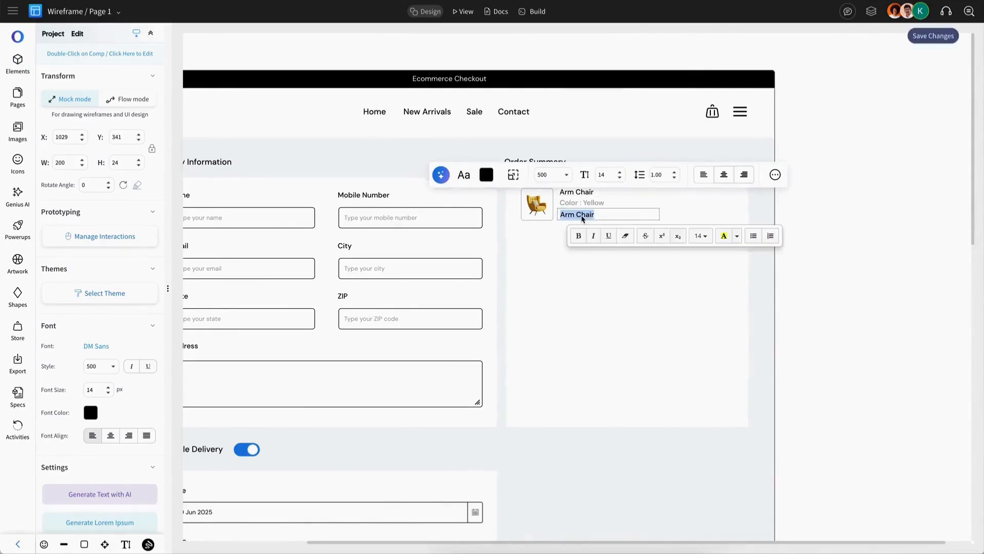
text($188.00)
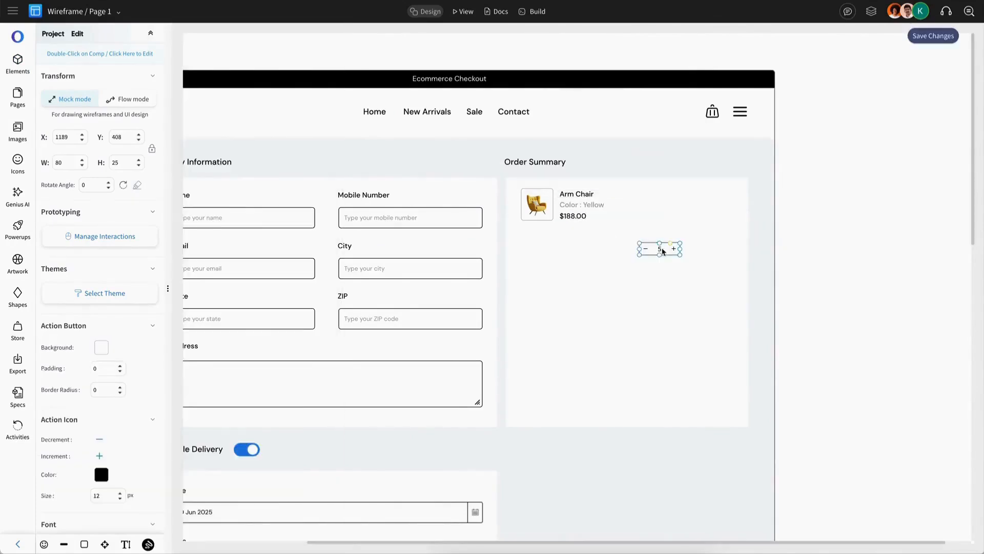
Step: Place a borderless numeric spinner at the far end of the Arm Chair row and set its value to 1
drag(662, 251, 718, 207)
double_click(719, 209)
key(BackSpace)
key(BackSpace)
text(1)
key(Return)
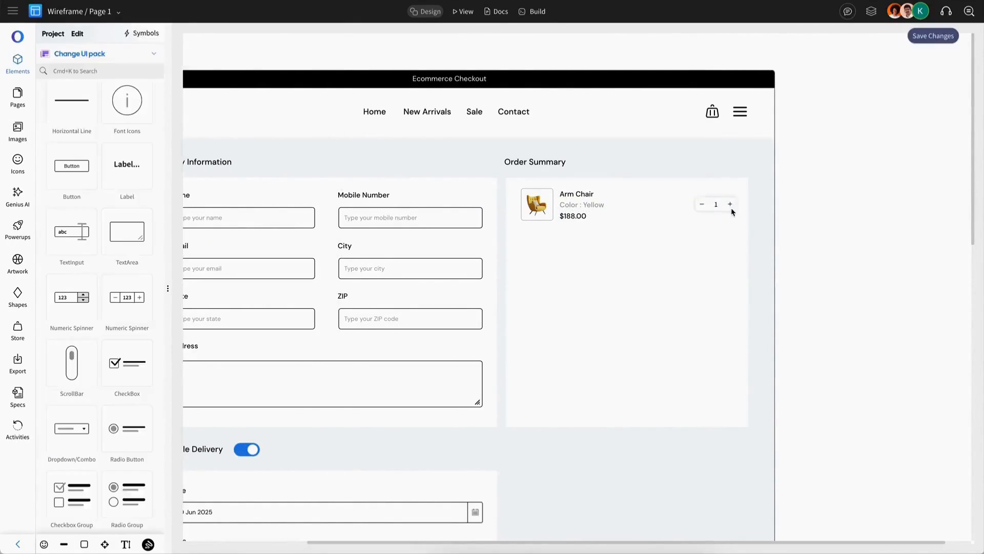
Step: Place a bordered numeric spinner in the Arm Chair row, with value 1 and height 30
drag(676, 250, 732, 206)
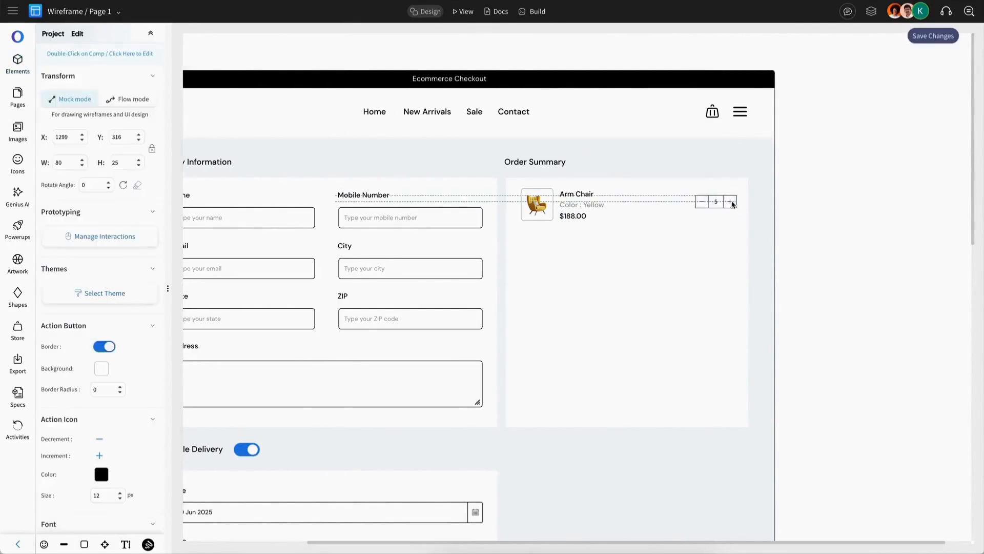
double_click(720, 209)
key(Return)
click(715, 210)
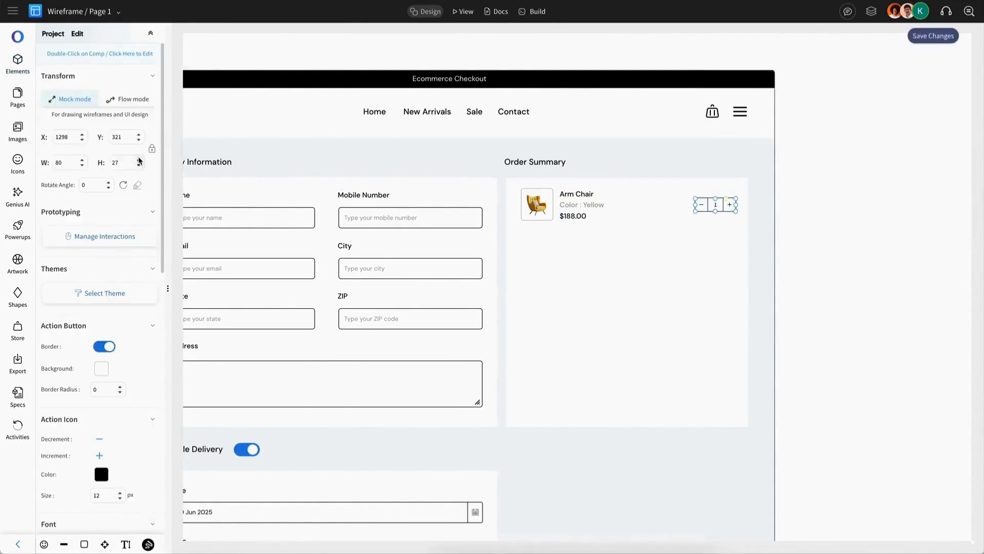
scroll(104, 465, down, 8)
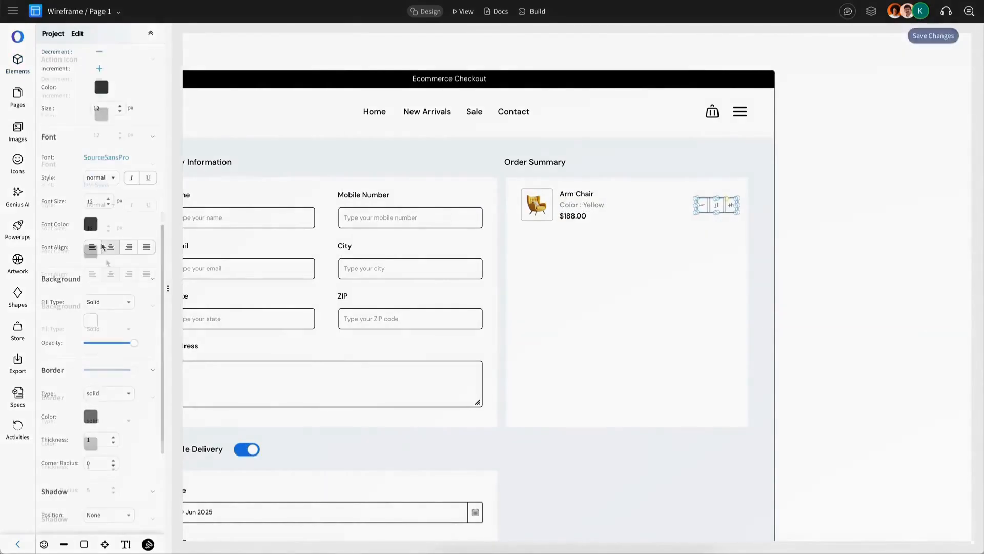
scroll(107, 263, up, 8)
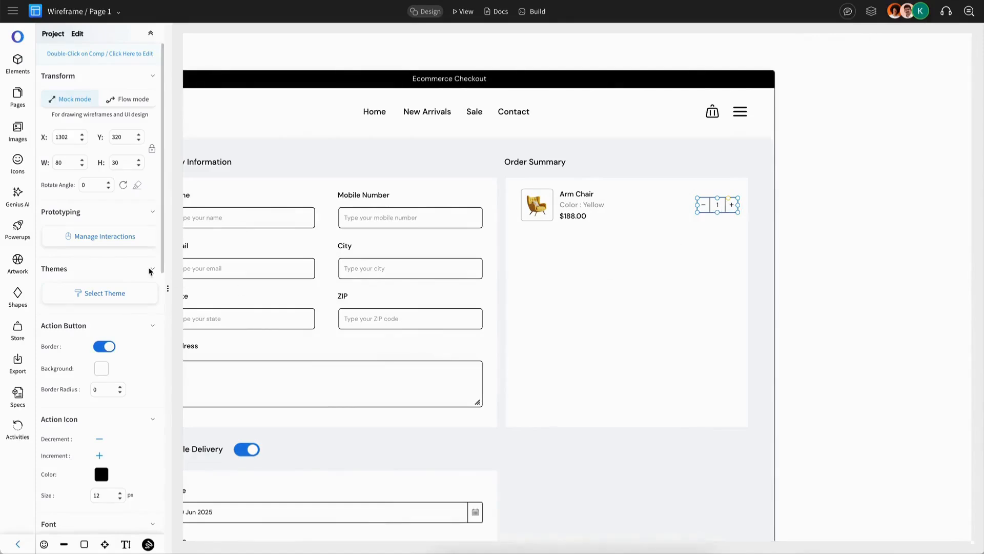
Step: Save the quantity spinner as a reusable symbol named "Numeric spinner"
click(18, 62)
click(142, 33)
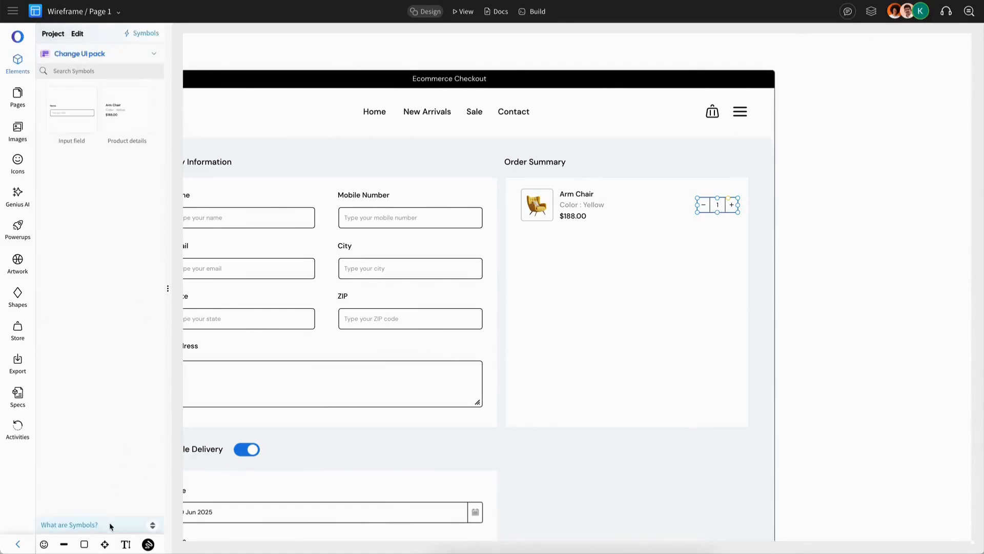
click(109, 525)
click(729, 218)
click(722, 207)
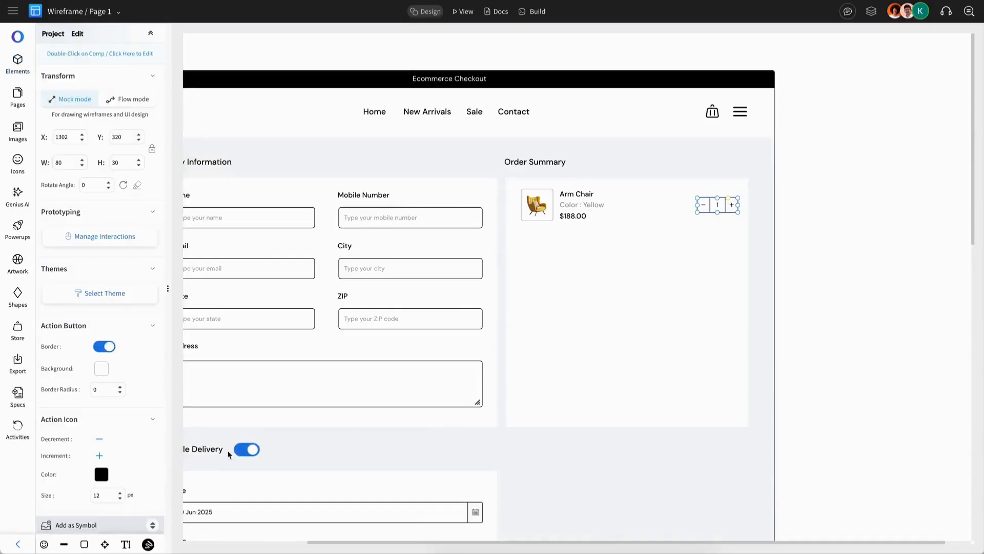
click(109, 524)
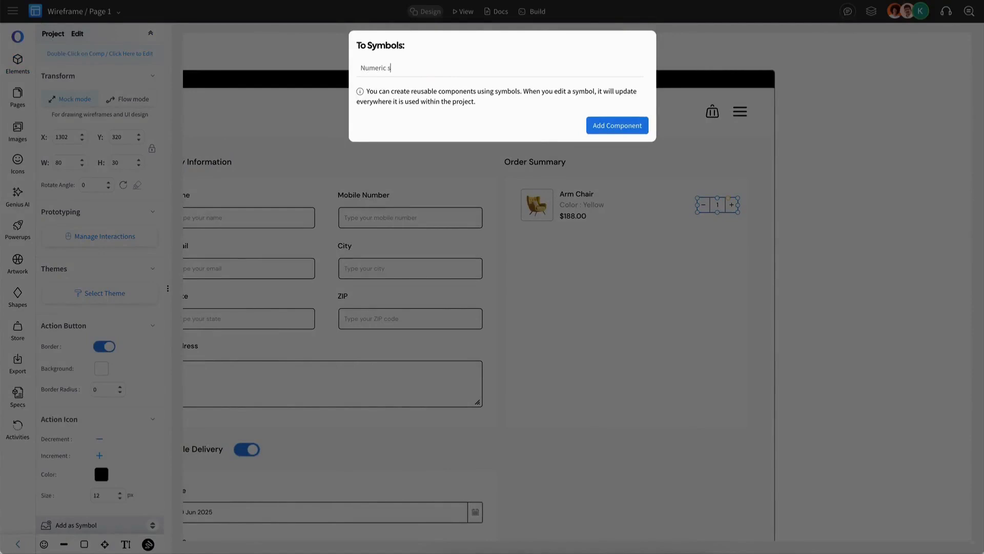
key(Return)
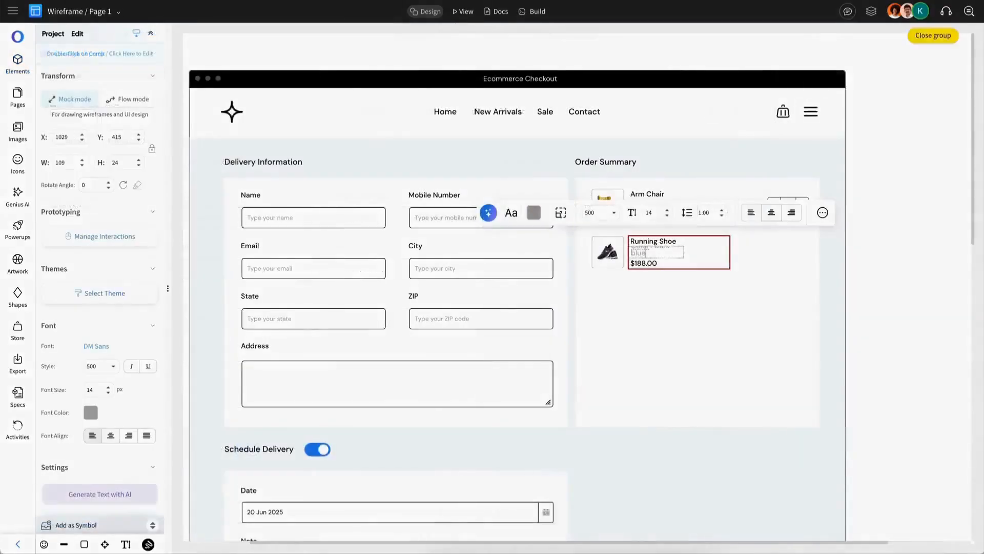
Step: Change the Running Shoe price to "$112.00" and save the changes
click(640, 264)
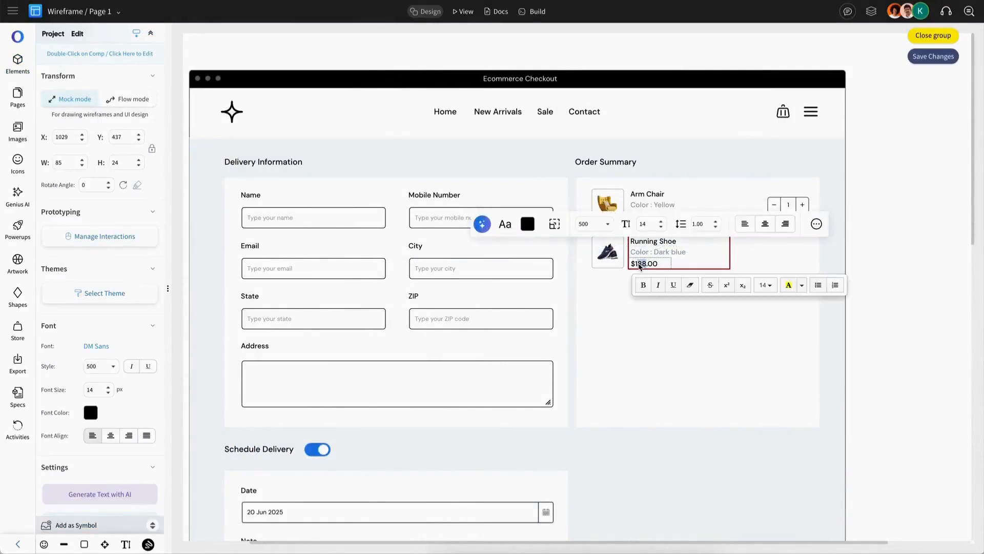
text(12)
click(933, 57)
Step: Place the Numeric spinner symbol in the Running Shoe row and align it vertically with the product image and details
drag(71, 176, 788, 250)
shift+click(601, 245)
shift+click(647, 241)
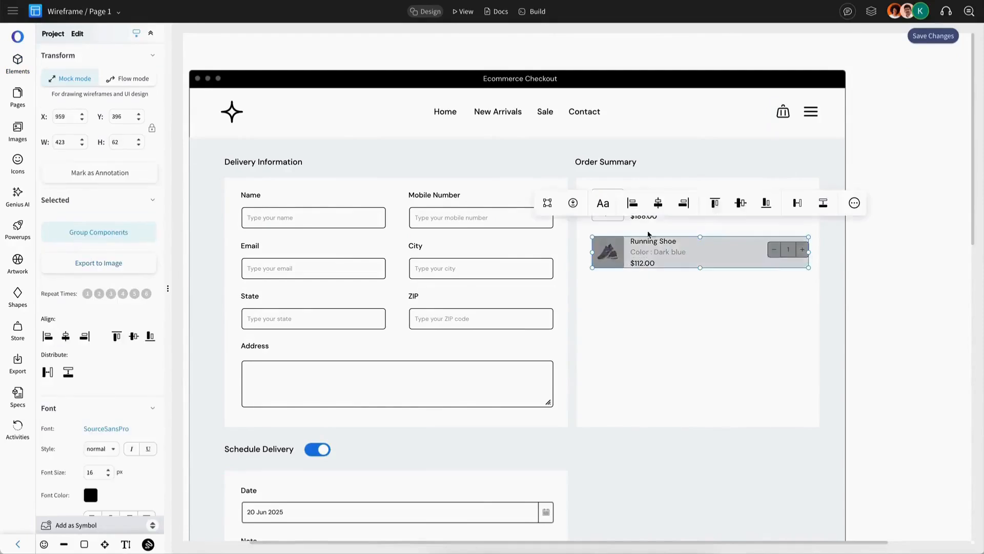
click(778, 276)
Step: Add a grey "Subtotal" label below the divider line in the Order Summary box
scroll(723, 237, down, 3)
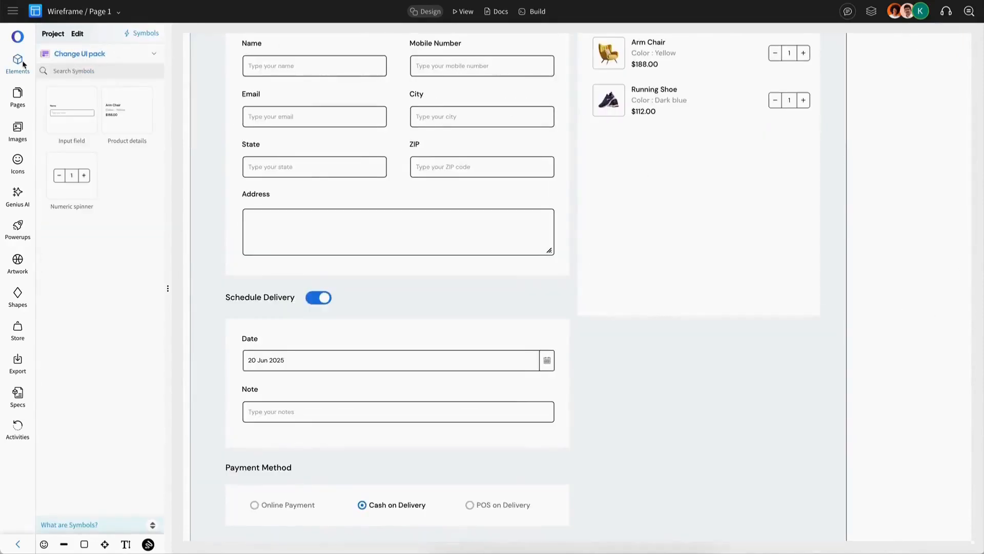
click(147, 38)
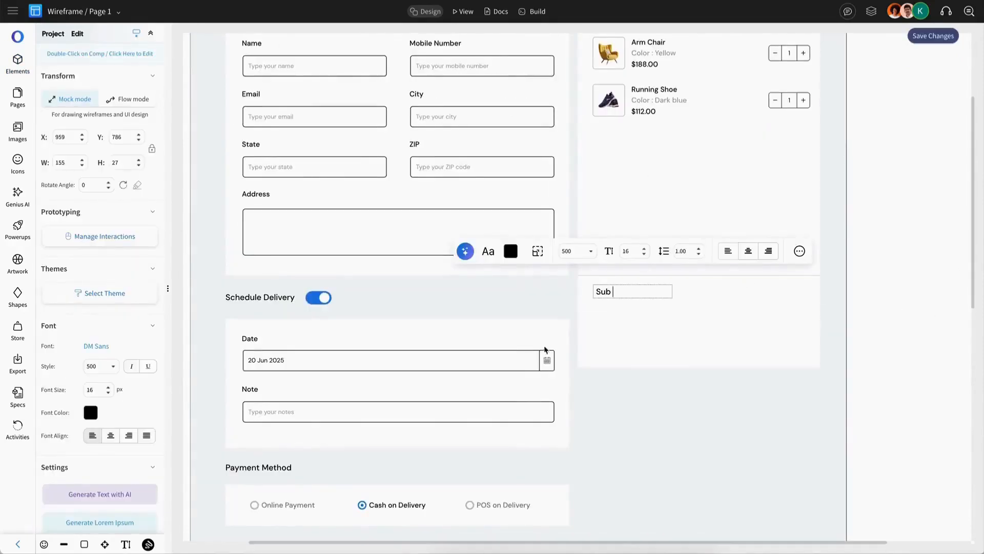
text(total)
click(562, 343)
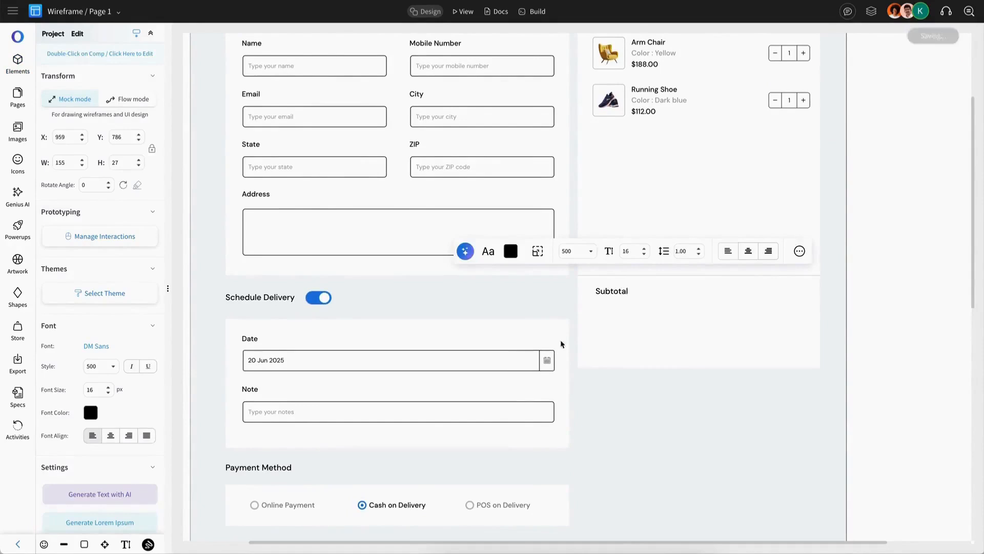
click(706, 316)
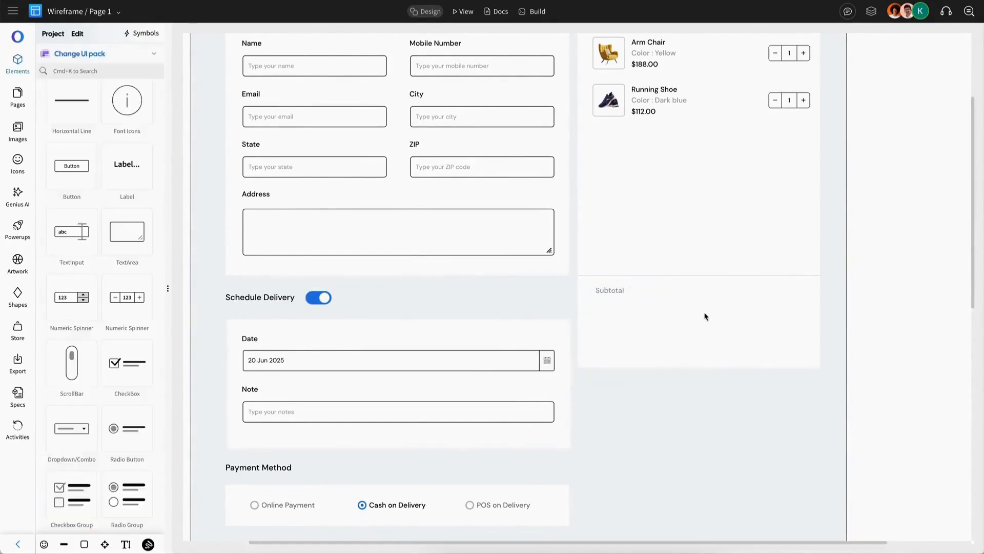
Step: Duplicate the Subtotal label with its amount and position the copy directly below the original row
scroll(706, 316, right, 1)
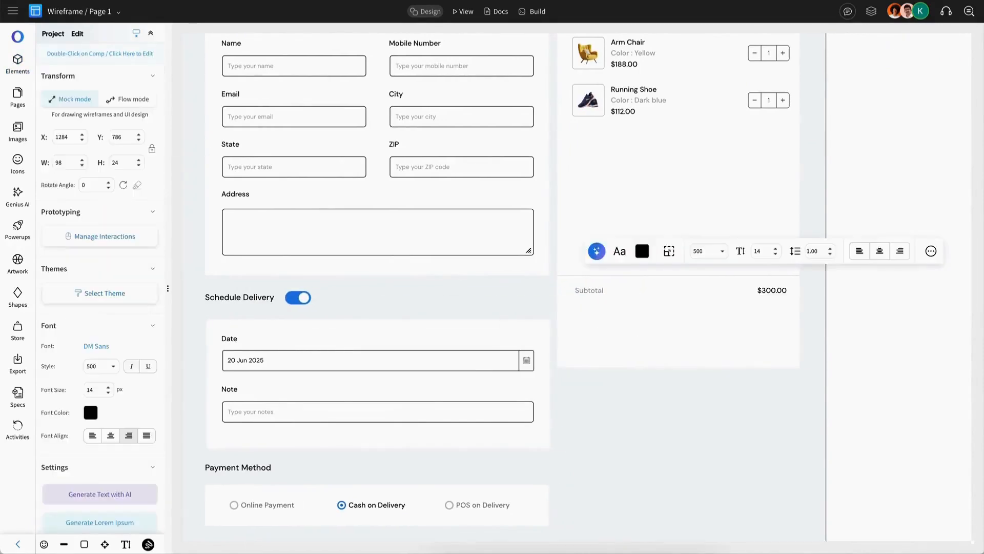
click(600, 295)
shift+click(768, 293)
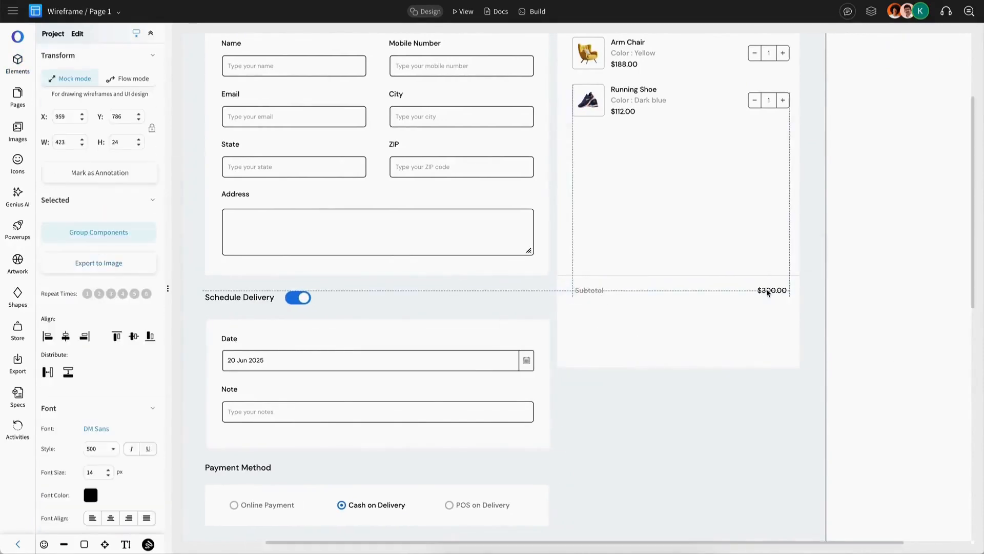
key(ctrl+d)
drag(614, 320, 590, 315)
Step: Change the copied row's label to "Tax" and its amount to "-"
double_click(593, 313)
text(Tax)
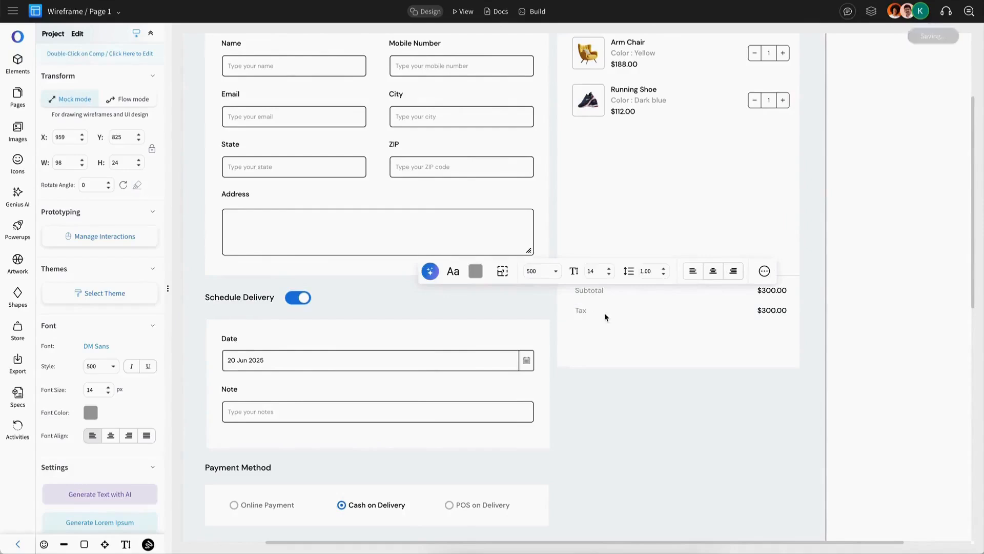
double_click(772, 310)
text(-)
scroll(758, 317, down, 1)
click(758, 317)
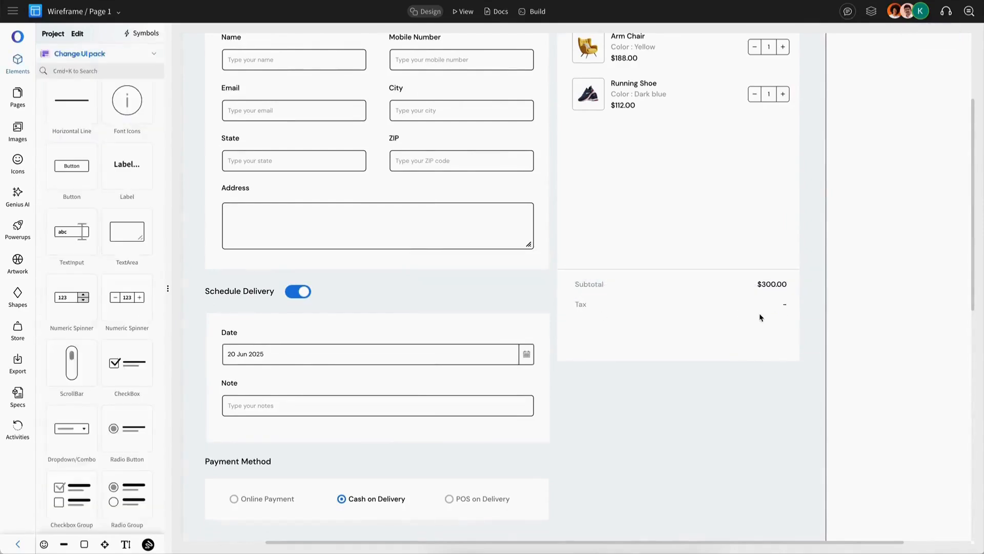
Step: Change the row below Subtotal to "Shipping Fee" with the amount "$40.00"
double_click(581, 304)
text(Shipping Fee)
double_click(785, 305)
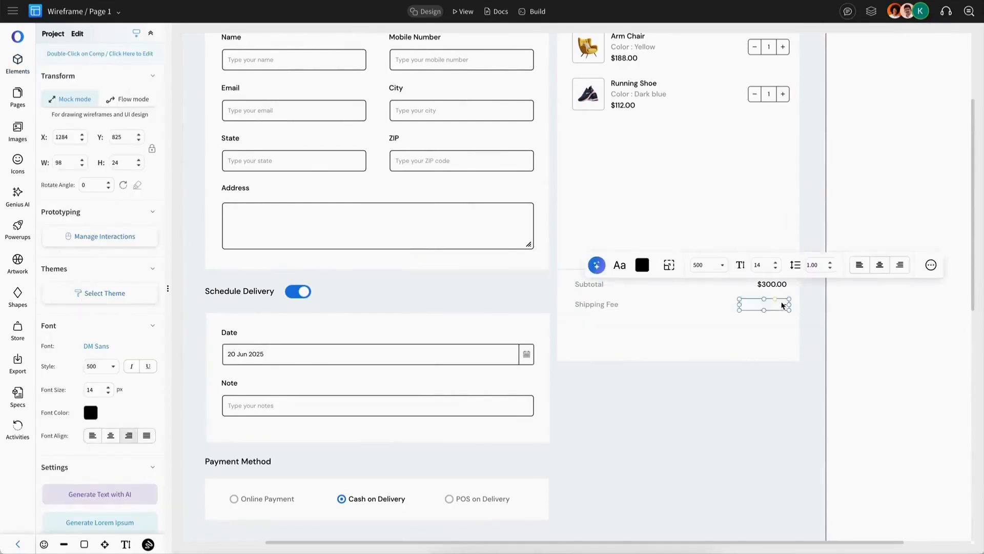
text($40.00)
key(Escape)
Step: Copy the divider line and the Subtotal row below Shipping Fee, changing the copied row to "Total" with the amount "$340.00"
drag(648, 269, 648, 325)
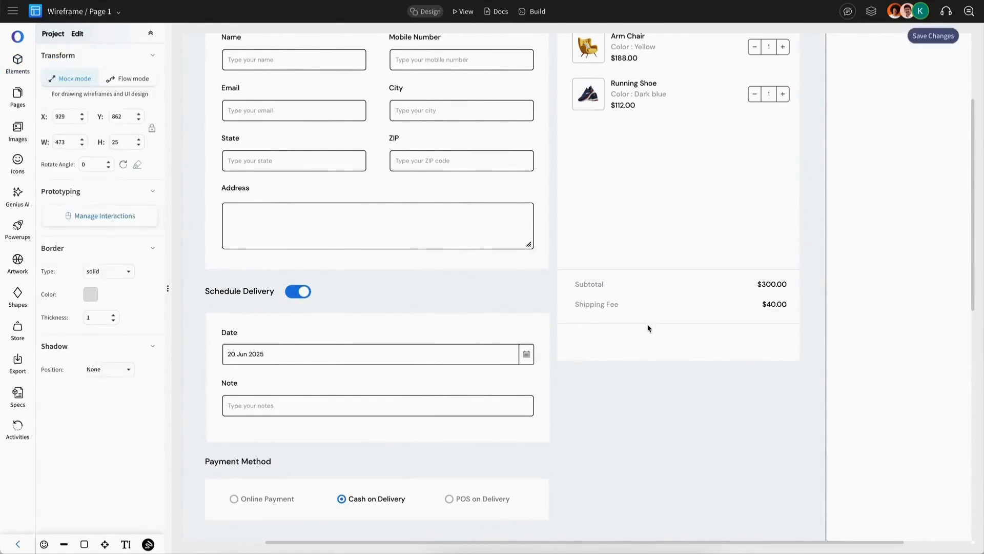
drag(808, 277, 583, 334)
double_click(589, 333)
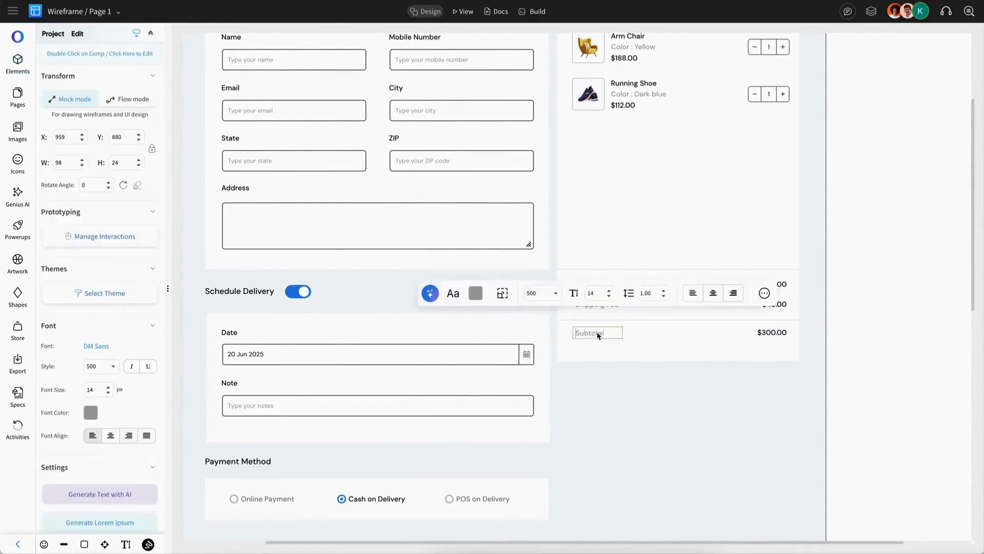
text(Total)
double_click(769, 333)
text($340.00)
key(Escape)
Step: Extend the Order Summary box downward and add a wide blue "Confirm Order" button under the Total row with font style 500
drag(678, 361, 679, 403)
click(682, 406)
drag(64, 165, 618, 378)
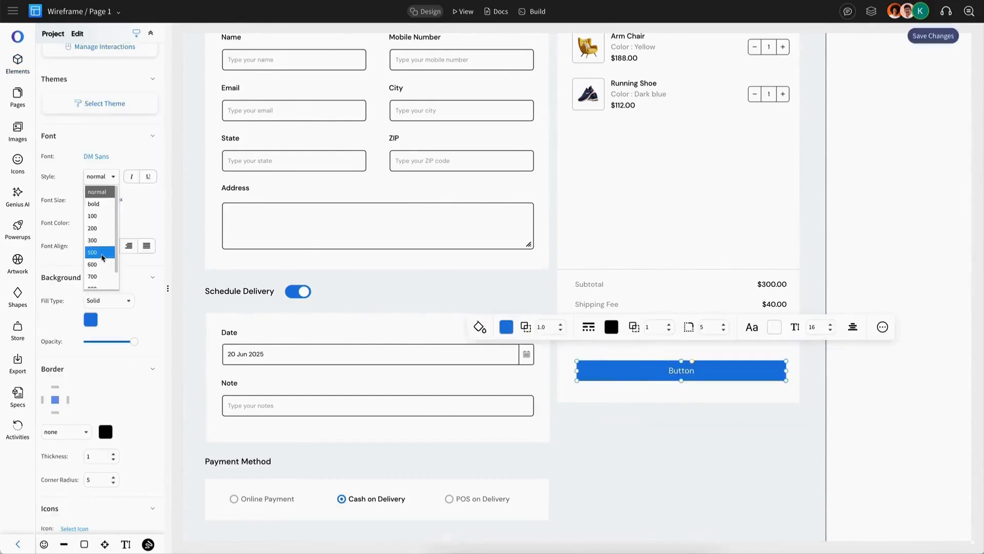
double_click(677, 369)
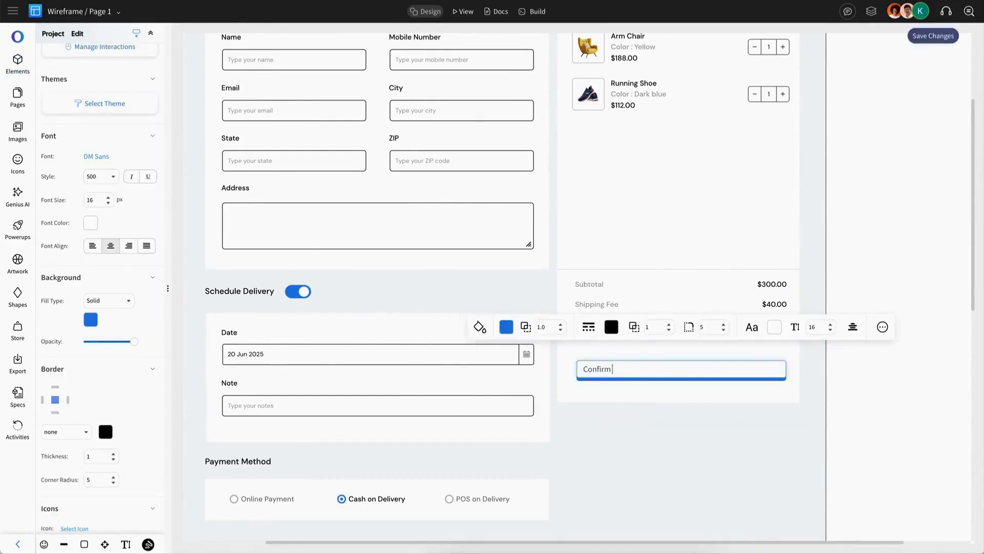
text(Confirm Order)
key(Escape)
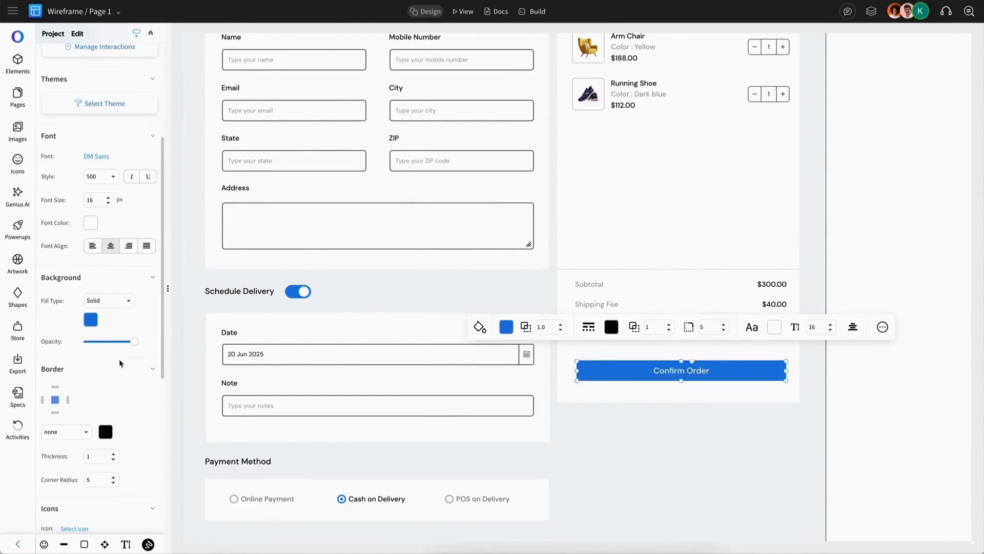
Step: Search the button icons for "arrow" and assign the circled right arrow to the Confirm Order button
scroll(119, 358, down, 5)
click(75, 215)
text(arrow)
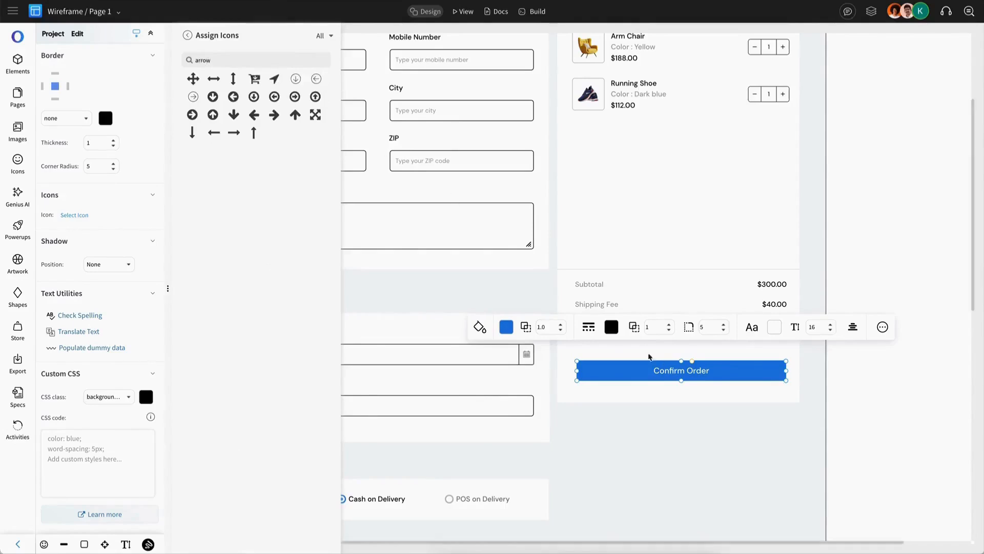
click(294, 96)
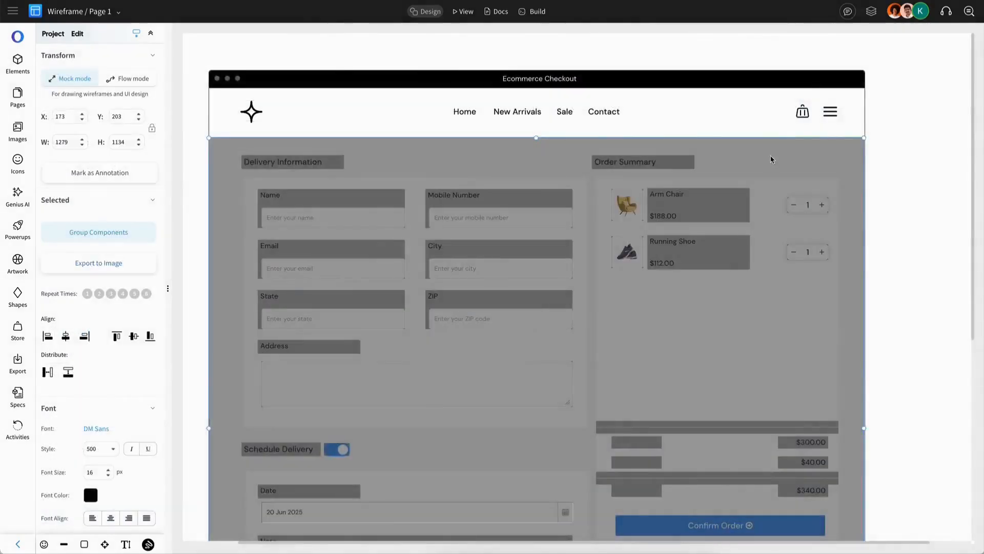
Step: Ungroup the grouped components of the checkout page
scroll(771, 156, down, 5)
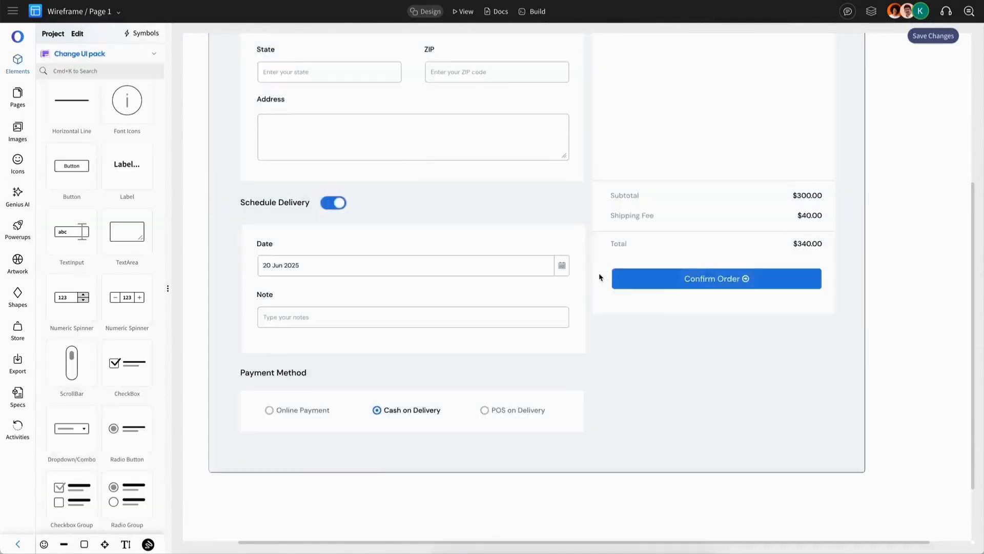
scroll(599, 272, up, 4)
click(726, 262)
key(super+shift+g)
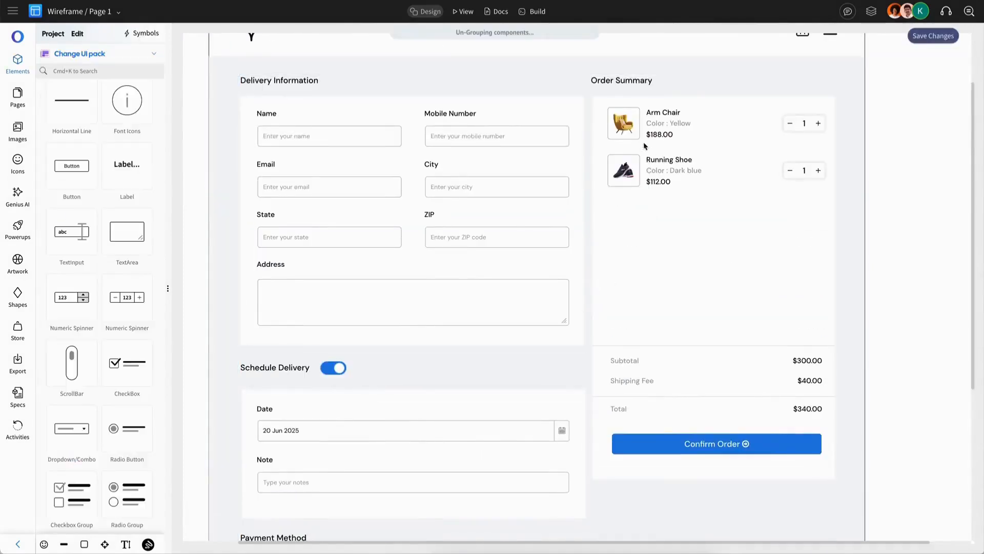
Step: In the Product details symbol, set the Arm Chair title to font size 16 and font style 600
scroll(763, 207, left, 1)
scroll(763, 208, up, 1)
click(143, 33)
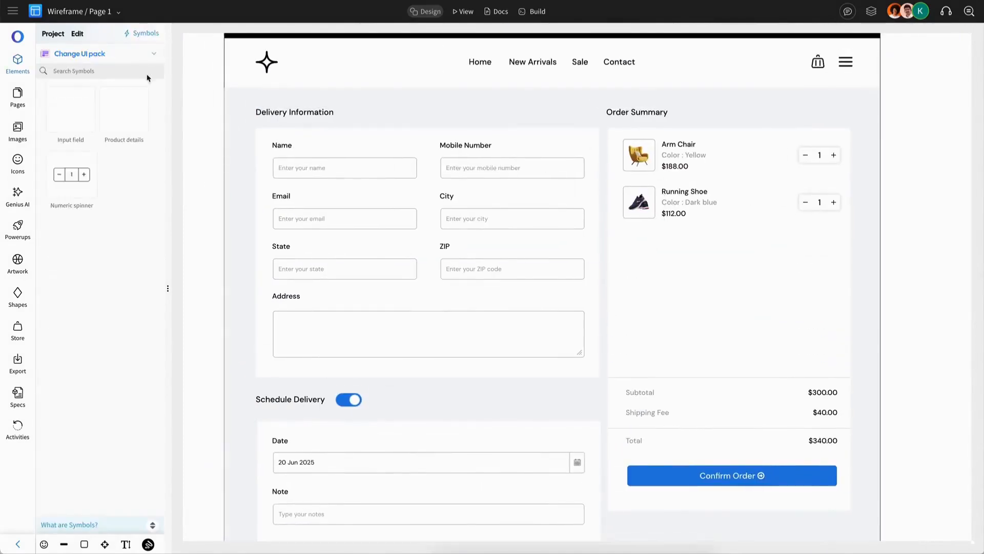
click(135, 121)
click(310, 140)
double_click(310, 140)
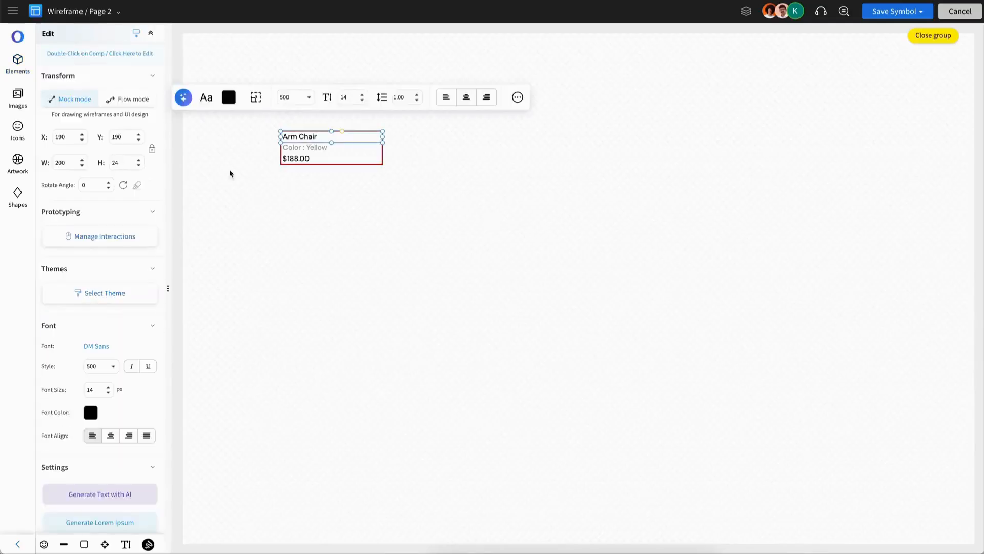
click(305, 101)
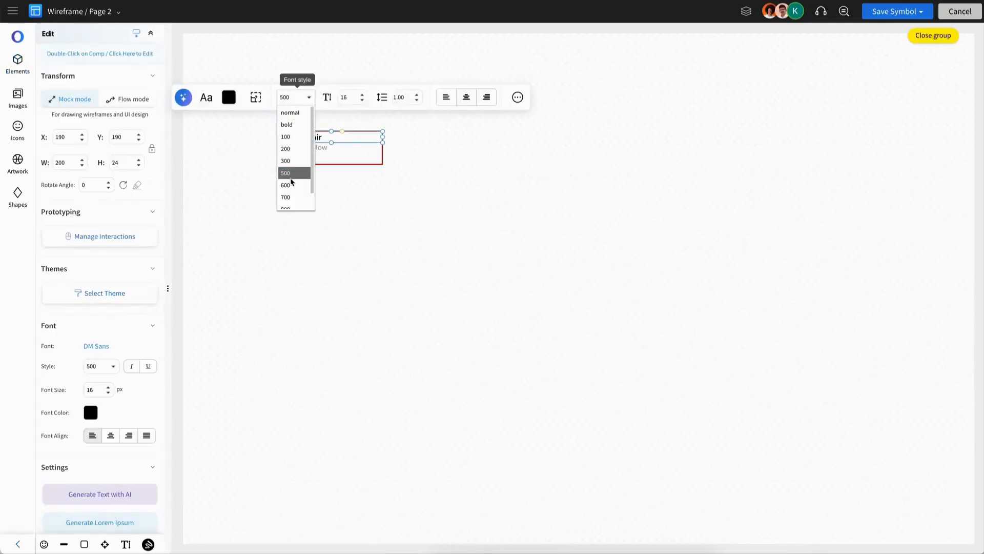
click(291, 185)
Step: Save the Product details symbol and update all its instances
click(530, 183)
click(903, 13)
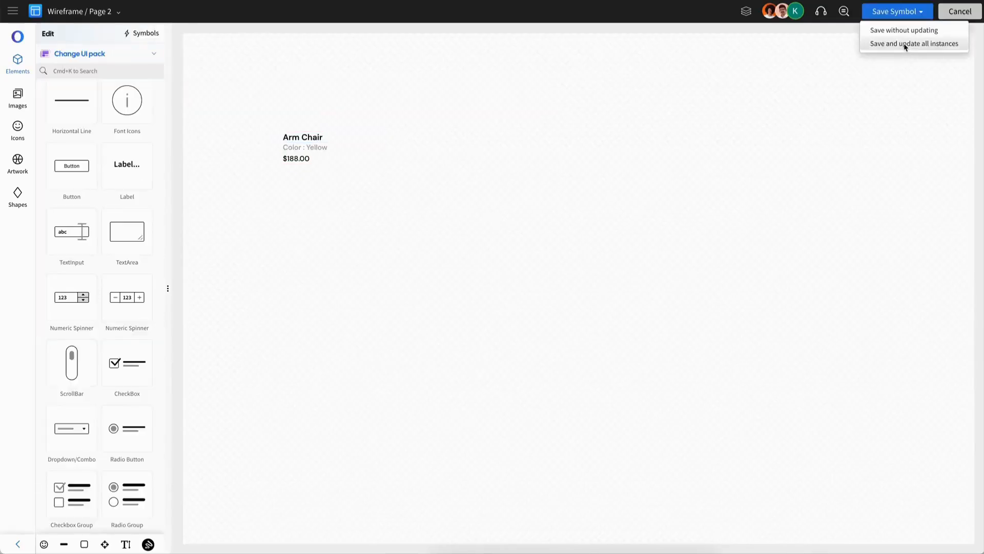
click(904, 45)
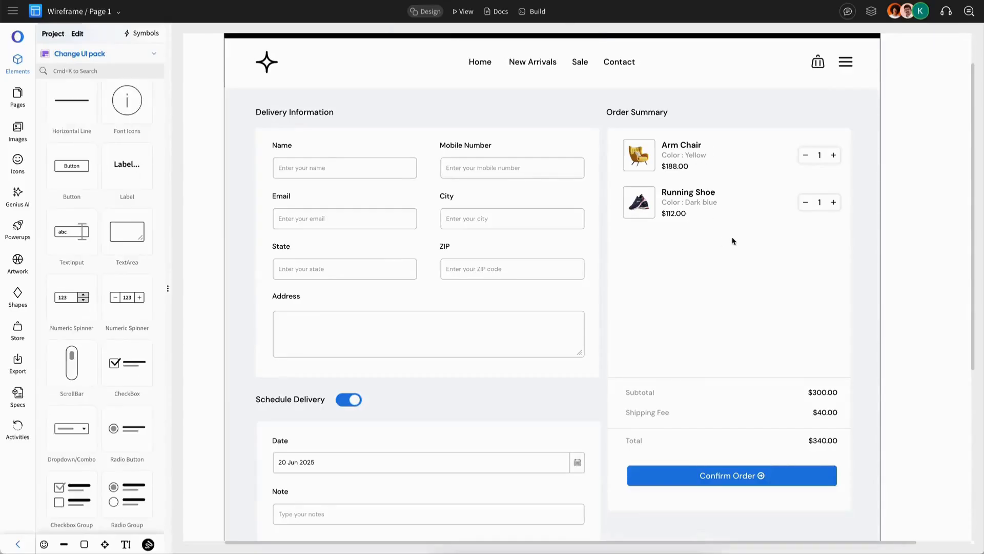
Step: Open the Numeric spinner symbol for editing and replace its outline and dividers with a soft shadow
scroll(739, 240, down, 3)
scroll(738, 239, up, 5)
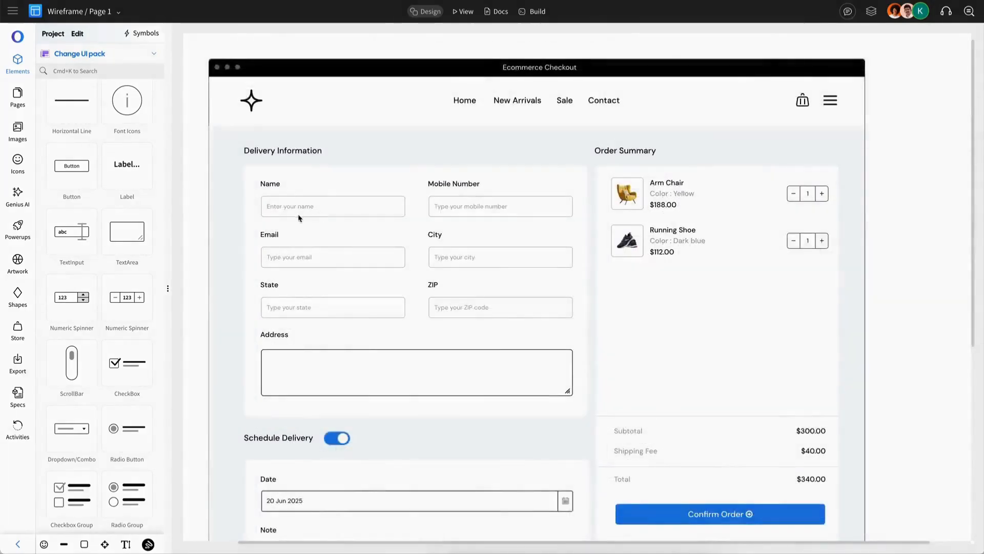
scroll(321, 218, down, 1)
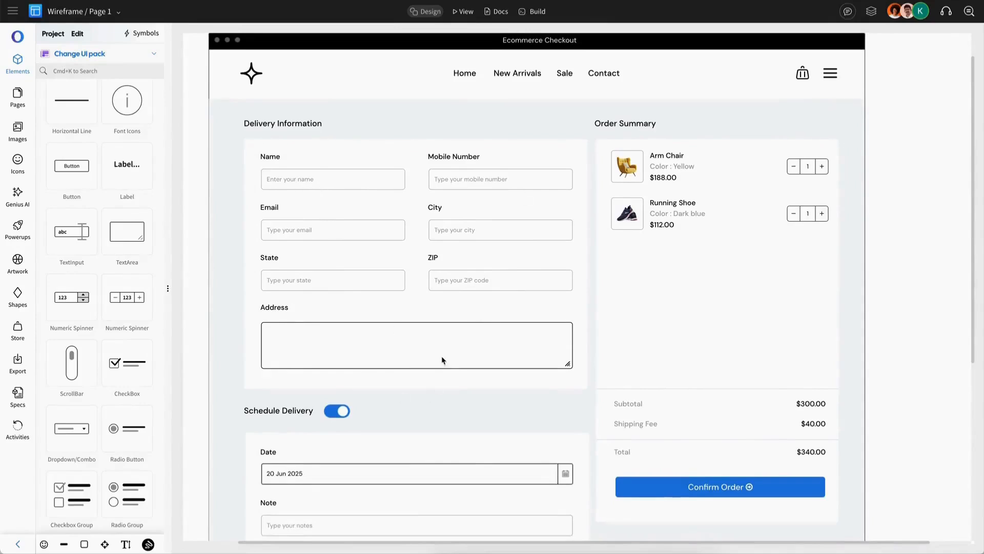
scroll(443, 360, down, 3)
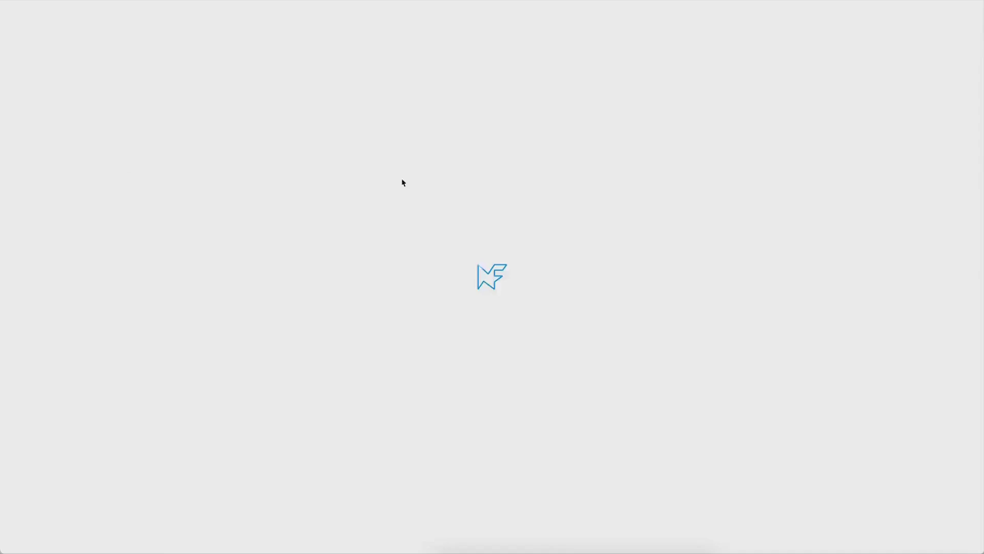
click(316, 144)
click(105, 294)
click(309, 168)
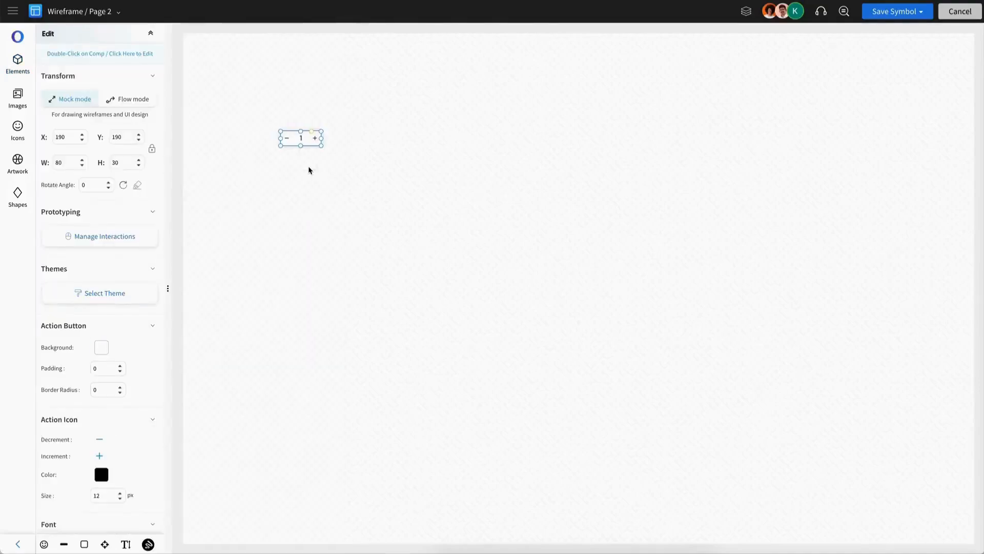
click(333, 170)
Step: Set the numeric spinner's action icon size to 14 px and font size to 15 px, with a heavier font style
click(303, 142)
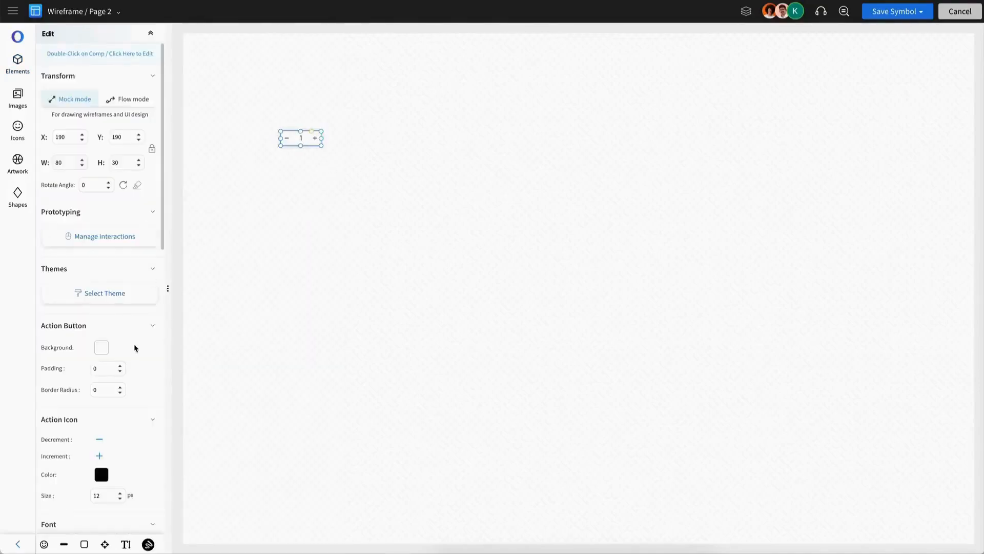
scroll(129, 387, down, 3)
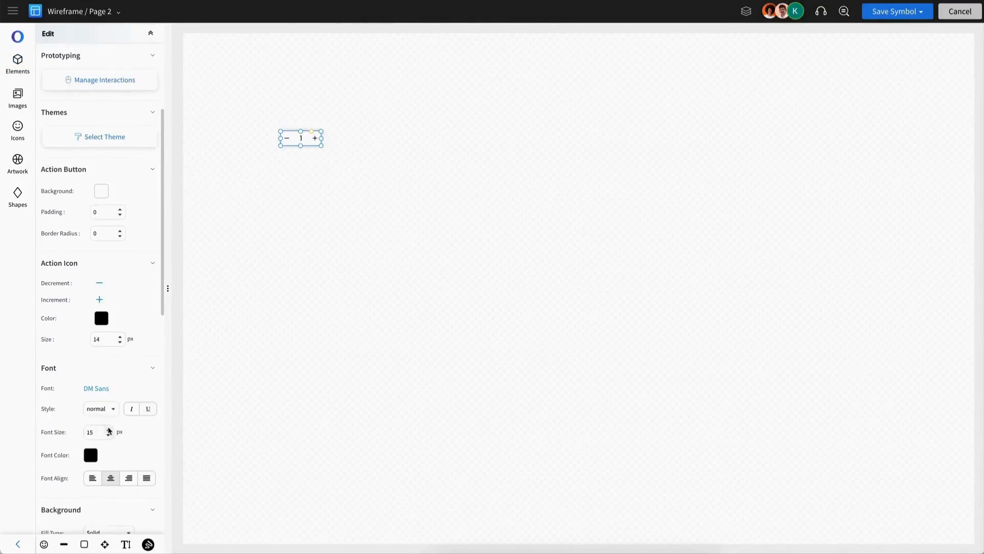
click(93, 405)
click(97, 480)
click(538, 284)
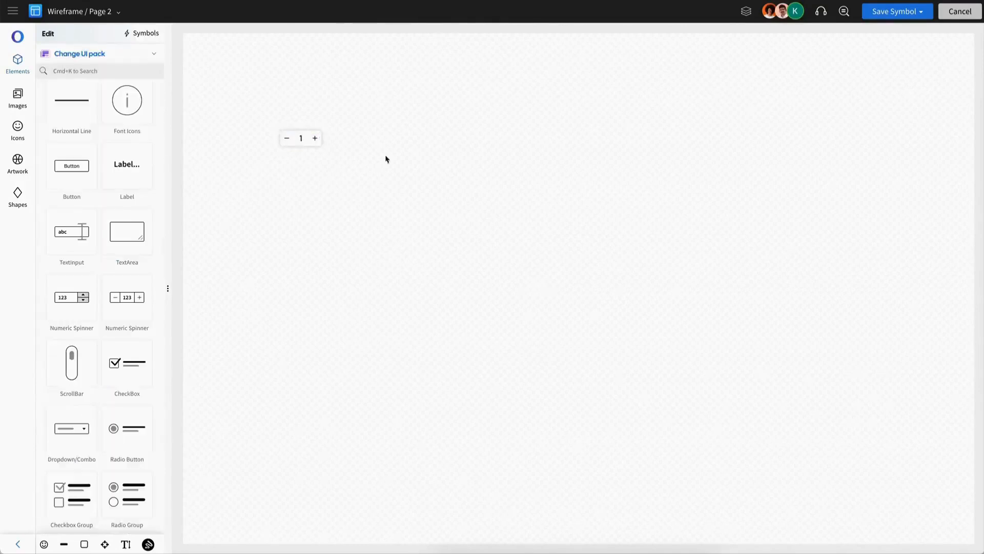
Step: Save the Numeric spinner symbol and update all its instances
click(301, 142)
click(894, 12)
click(887, 41)
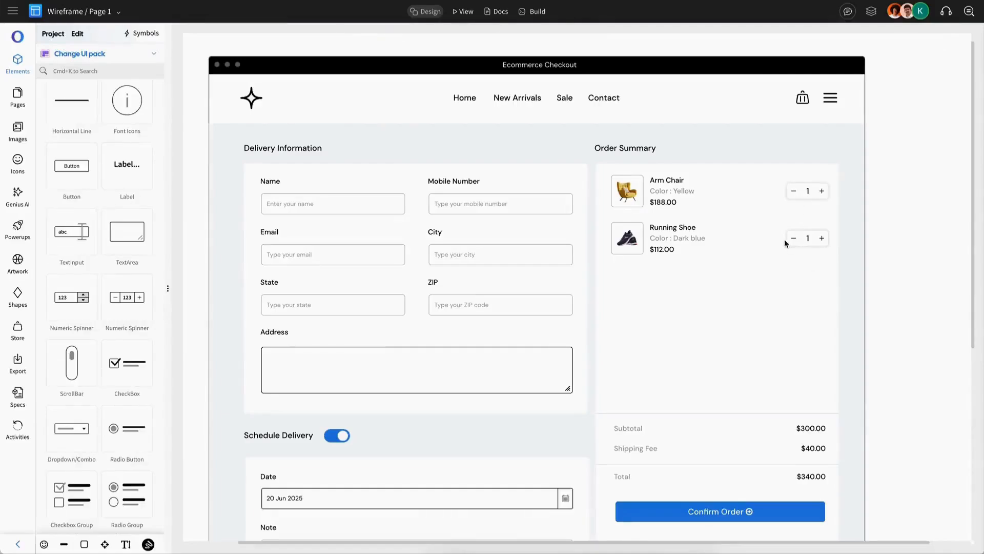
Step: Change the border color of the Address text area from black to grey
scroll(740, 242, down, 2)
click(423, 302)
scroll(103, 283, down, 5)
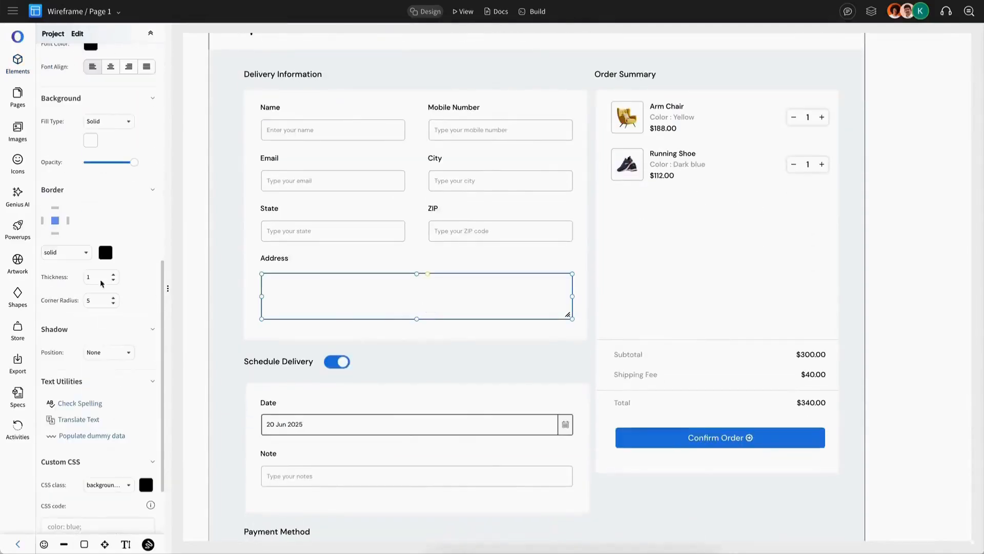
click(106, 252)
click(365, 303)
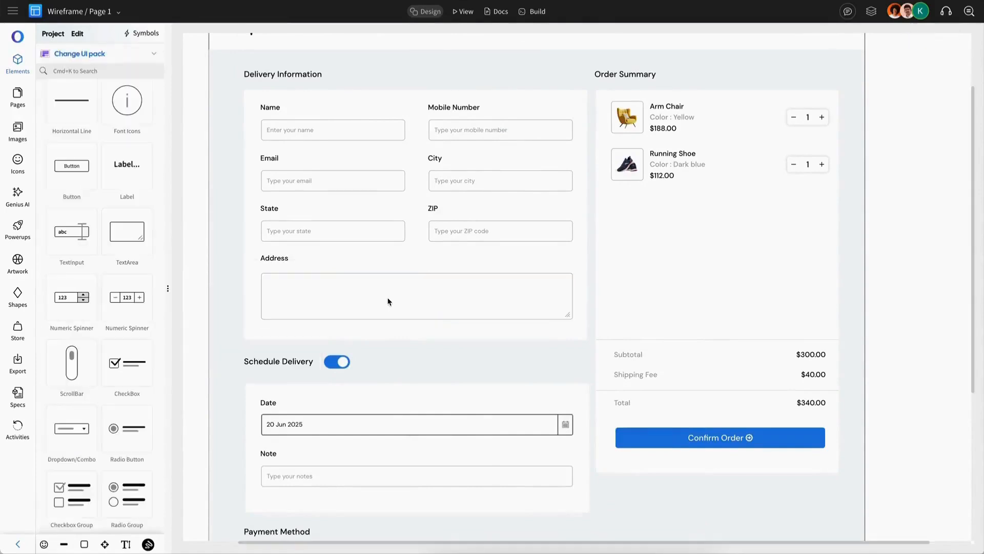
Step: Change the border color of the Date field under Schedule Delivery to grey
scroll(388, 302, down, 5)
click(408, 251)
click(90, 417)
click(174, 508)
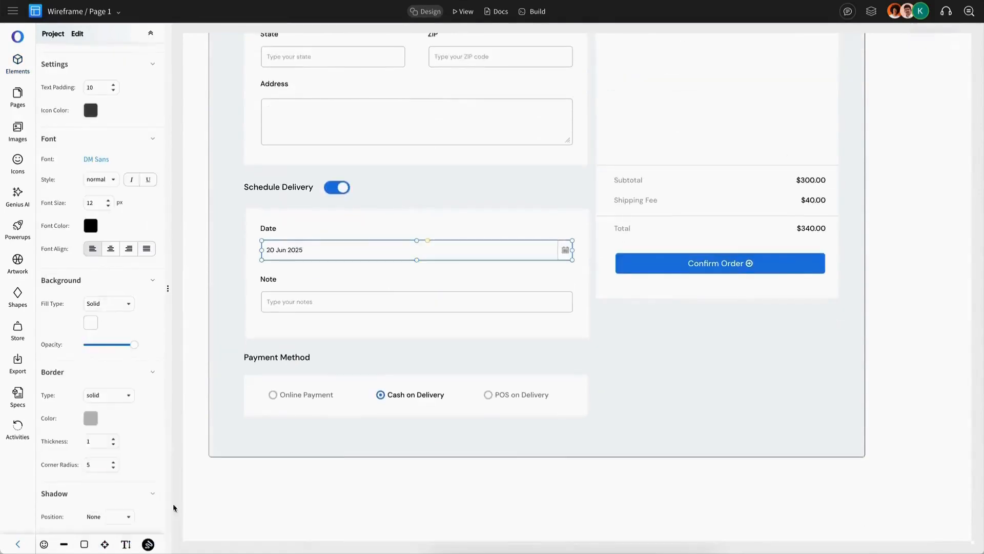
click(174, 508)
scroll(463, 269, up, 3)
scroll(464, 269, up, 3)
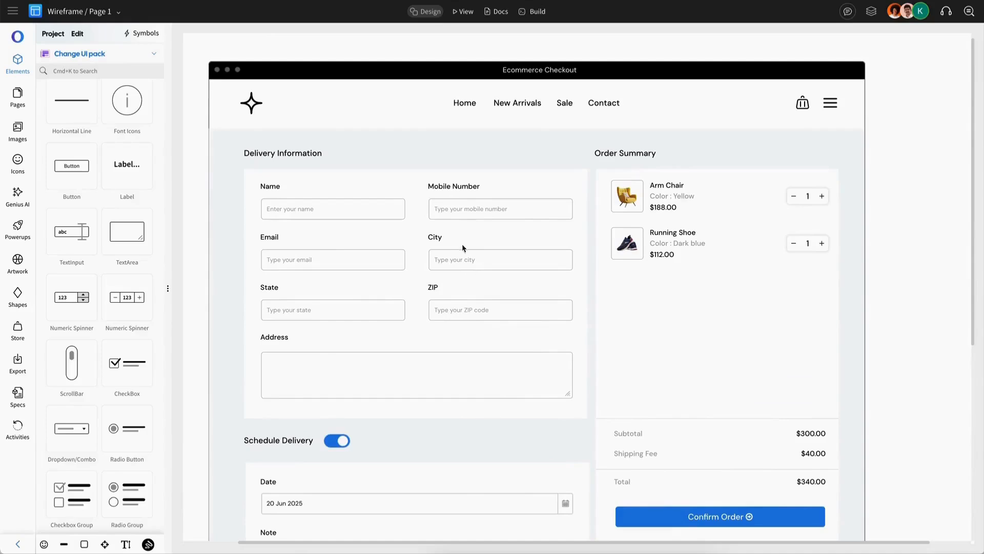